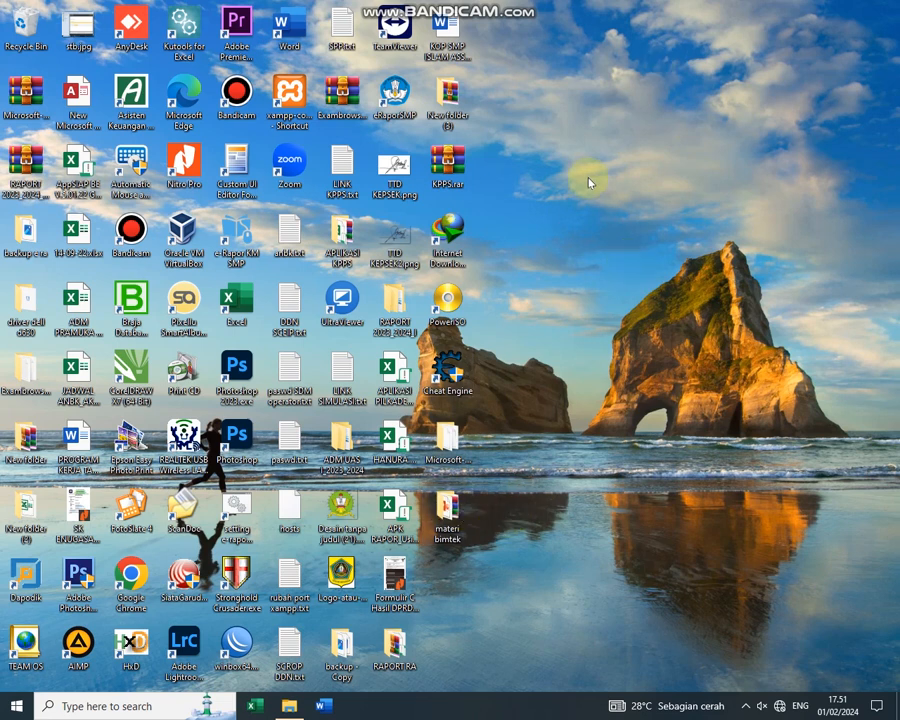
right_click(590, 183)
left_click(615, 241)
right_click(570, 256)
left_click(617, 315)
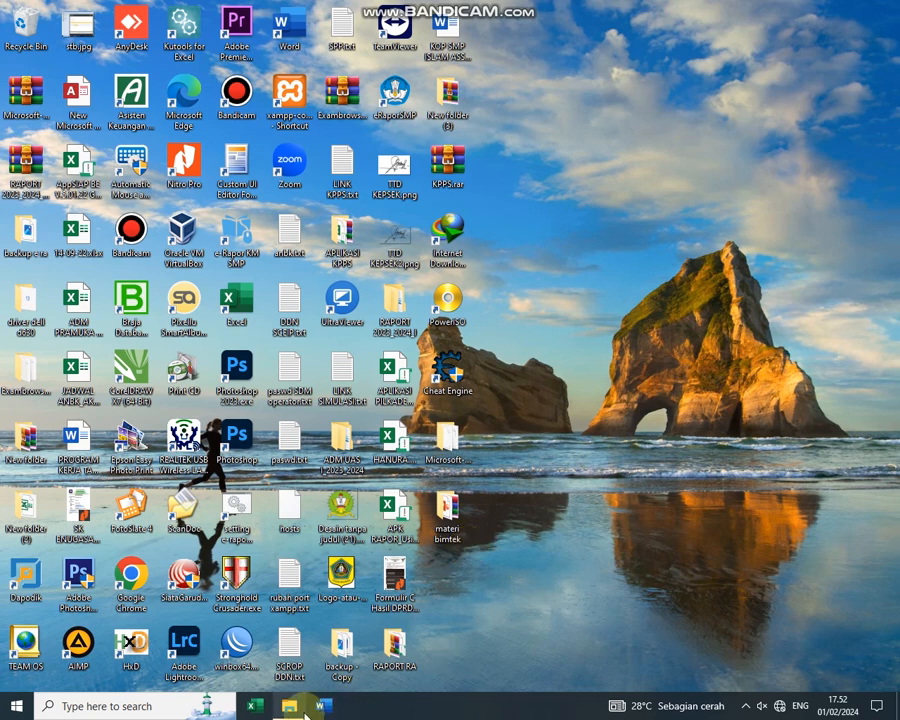
Open the workbook KPPS 2024 NEW.xlsm from the aplikasi folder and minimize the folder window
mouse_move(289, 706)
left_click(285, 620)
right_click(508, 450)
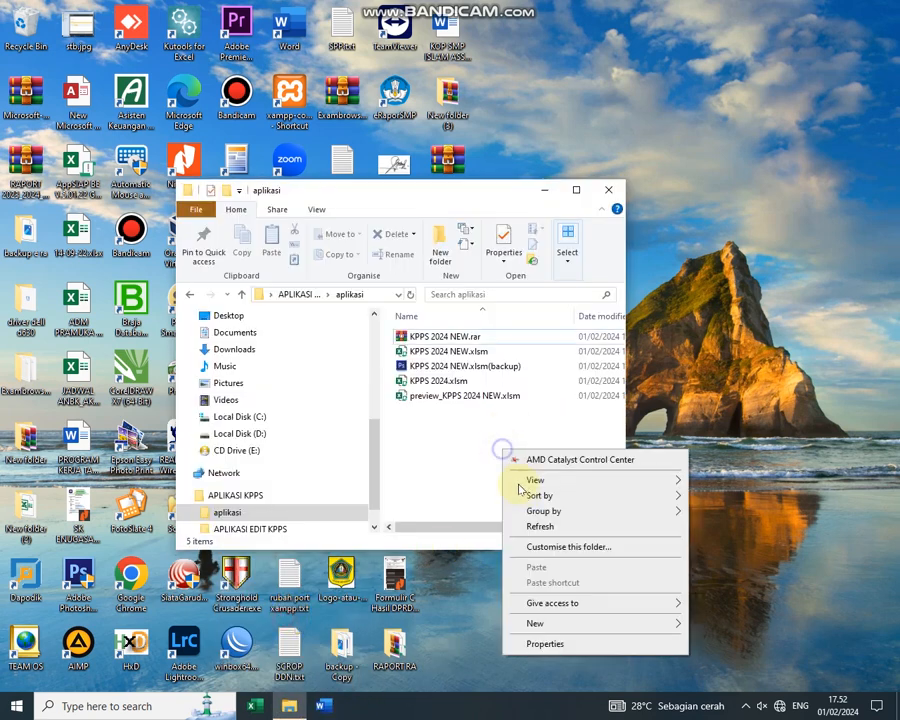
left_click(544, 526)
double_click(458, 352)
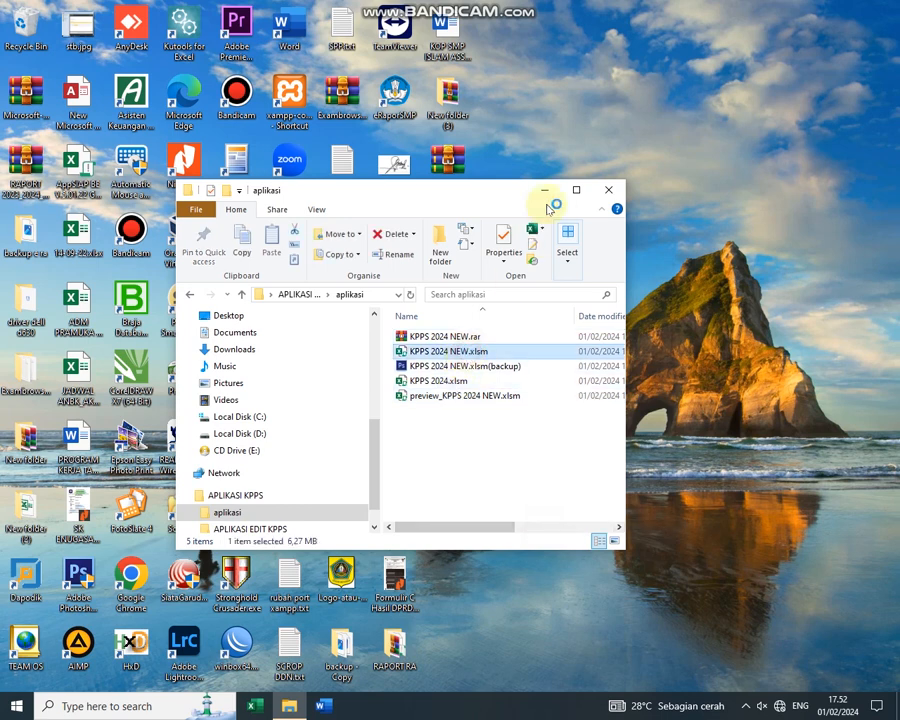
left_click(544, 190)
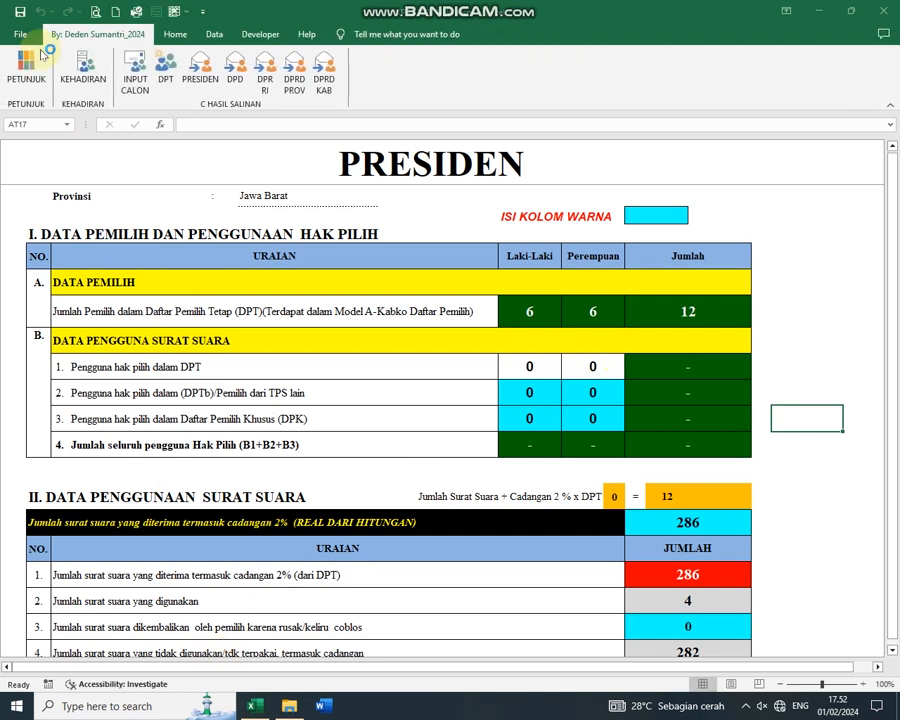
View the PETUNJUK usage instructions and look over the KEHADIRAN attendance recap, including its NO DPT column
left_click(30, 60)
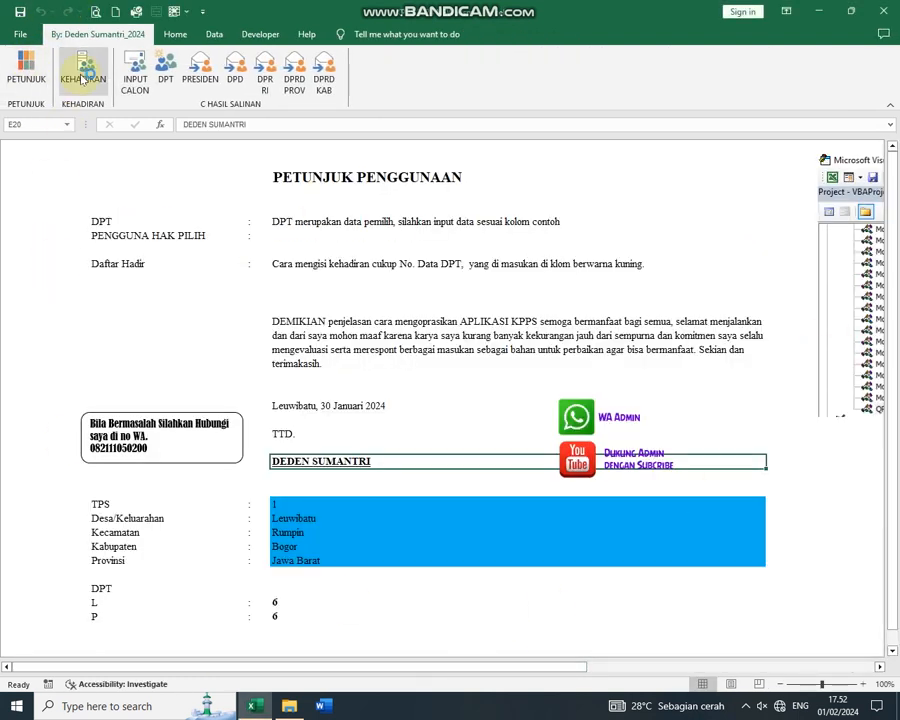
left_click(83, 68)
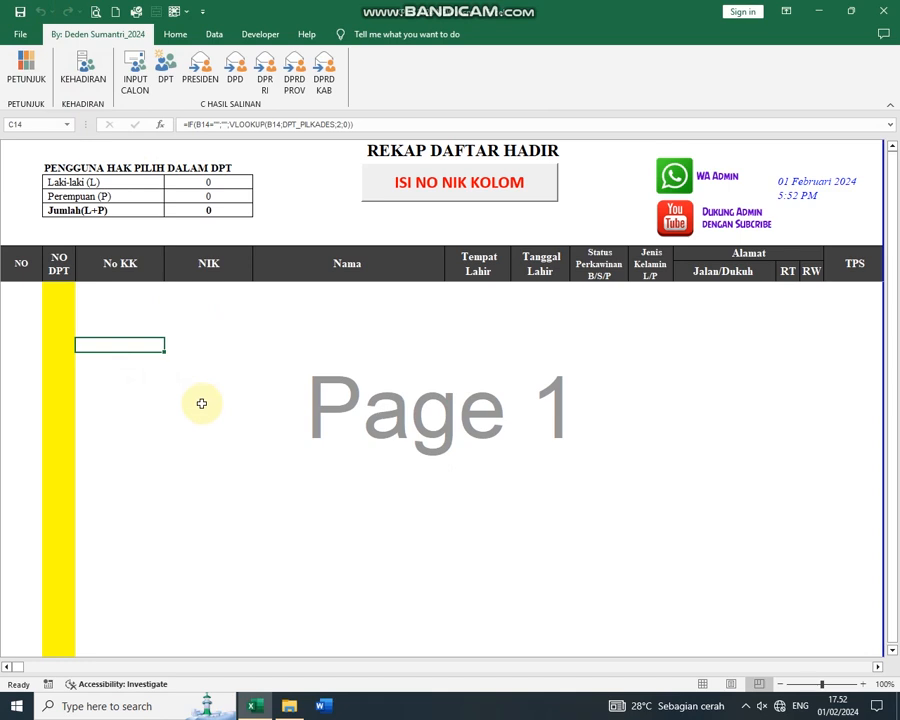
scroll(218, 549, "down", 3)
scroll(218, 549, "up", 3)
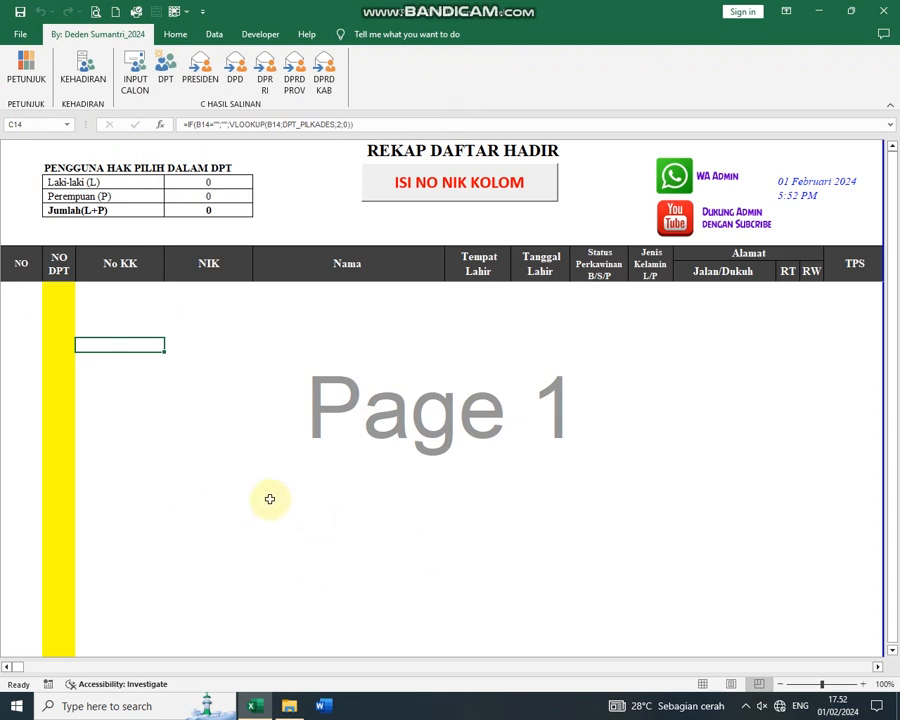
scroll(269, 498, "down", 3)
scroll(269, 500, "up", 3)
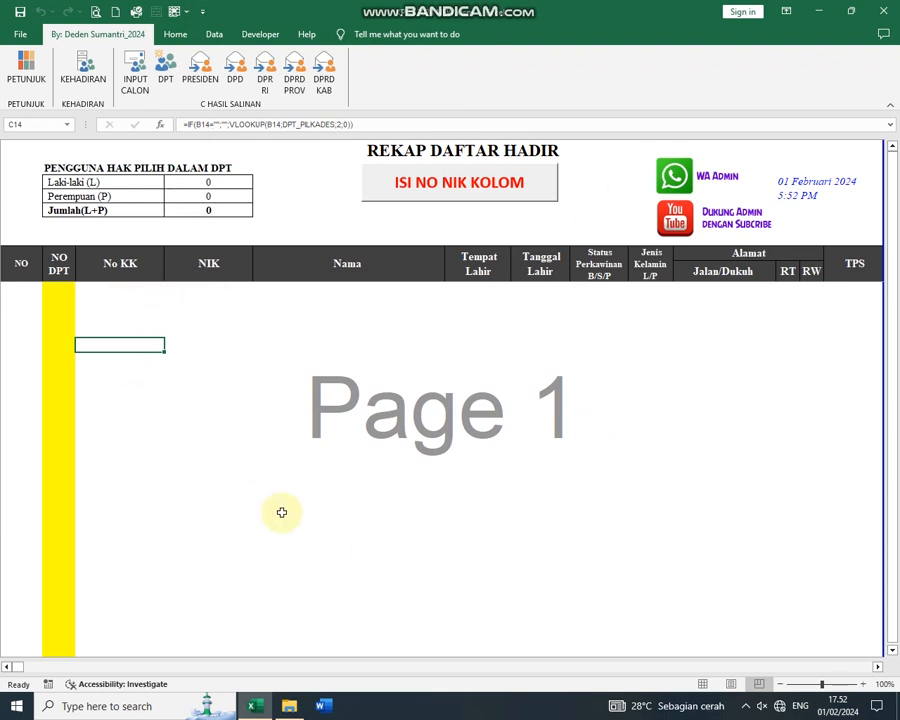
scroll(284, 534, "down", 3)
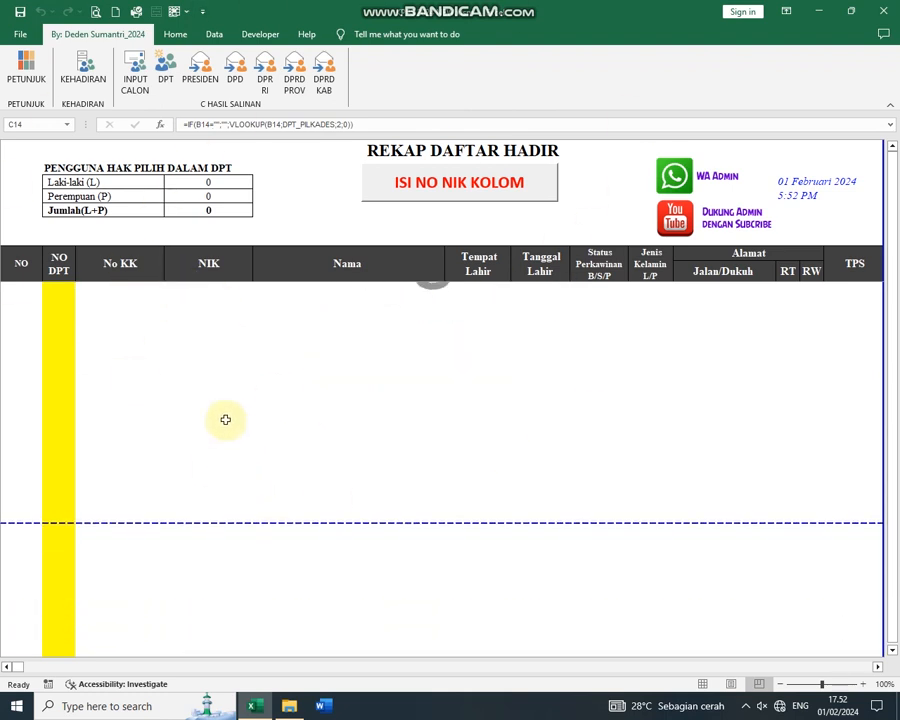
scroll(222, 456, "up", 3)
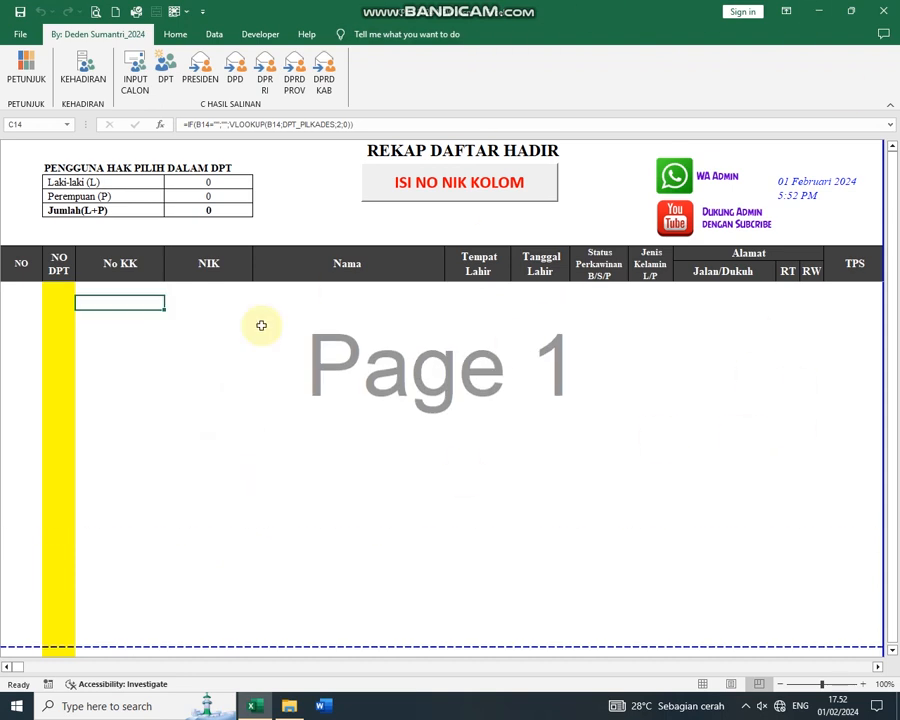
scroll(176, 419, "up", 1)
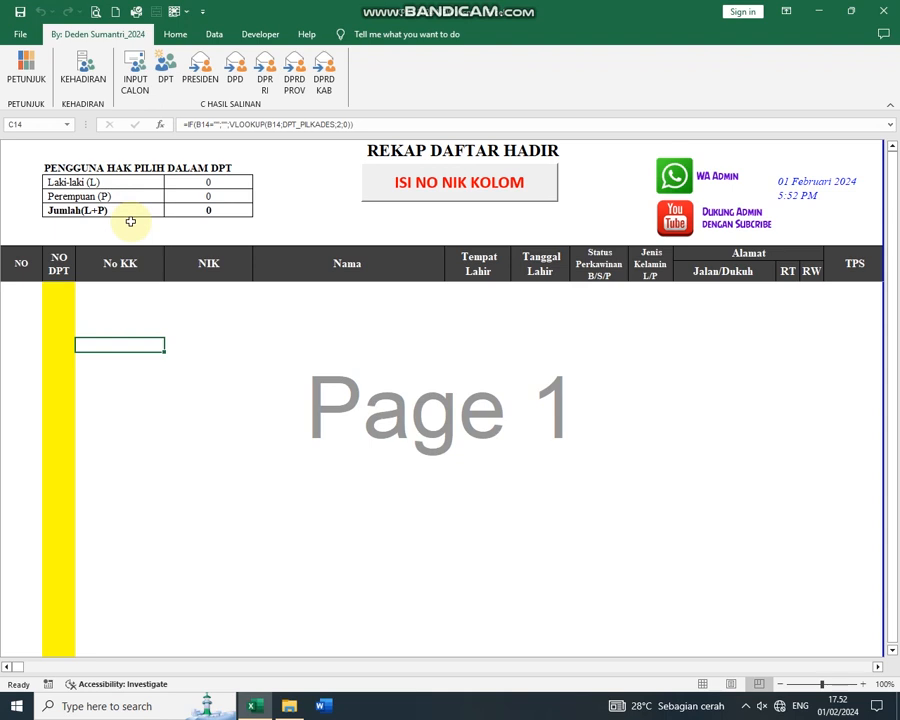
Revisit the PETUNJUK instructions and return to the KEHADIRAN attendance recap
left_click(24, 66)
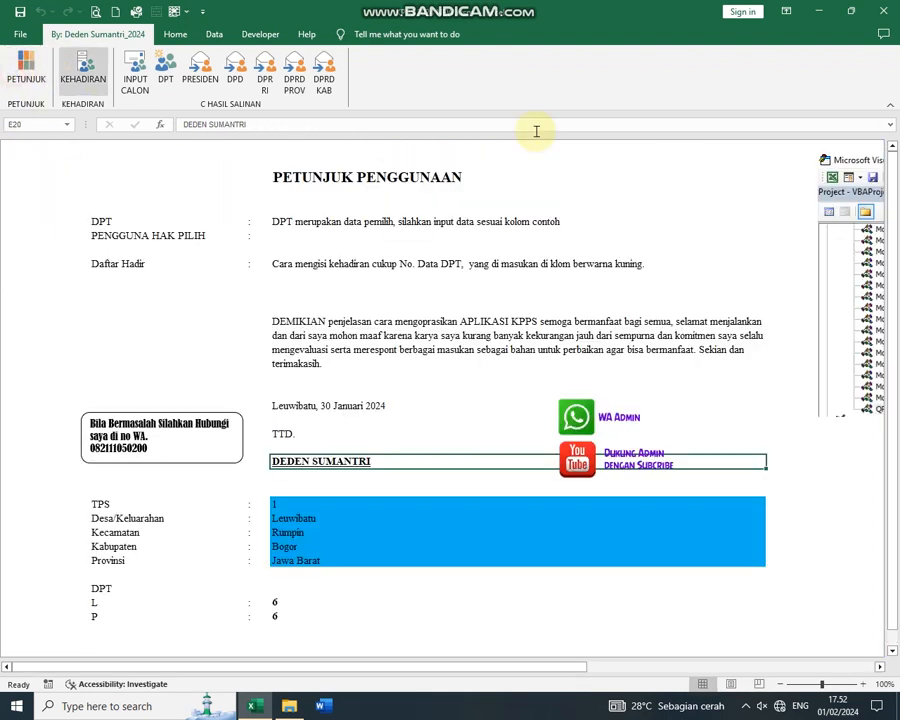
left_click(82, 76)
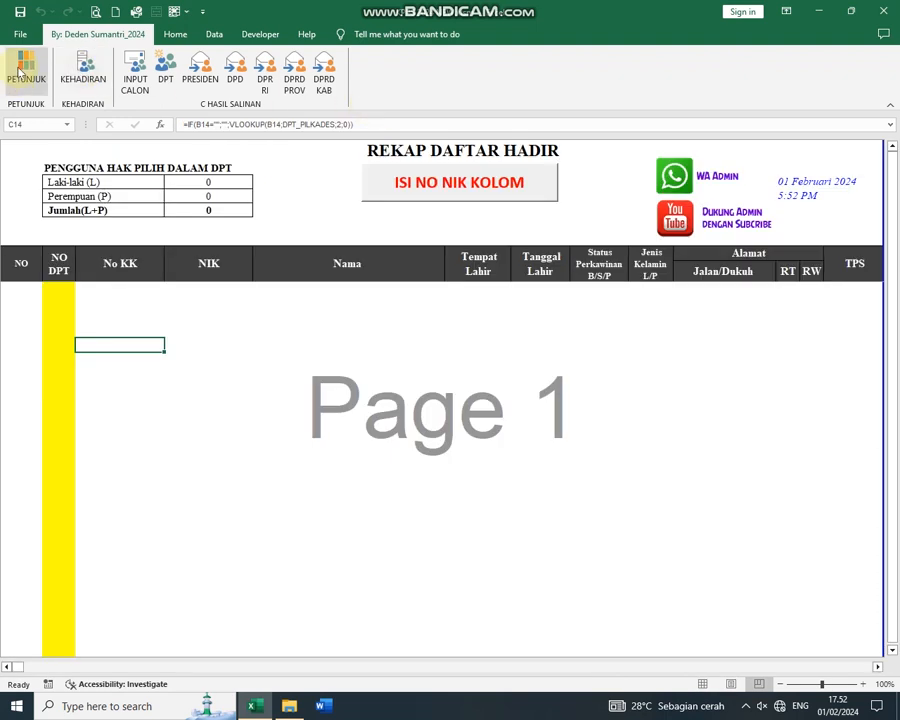
left_click(22, 72)
left_click(90, 76)
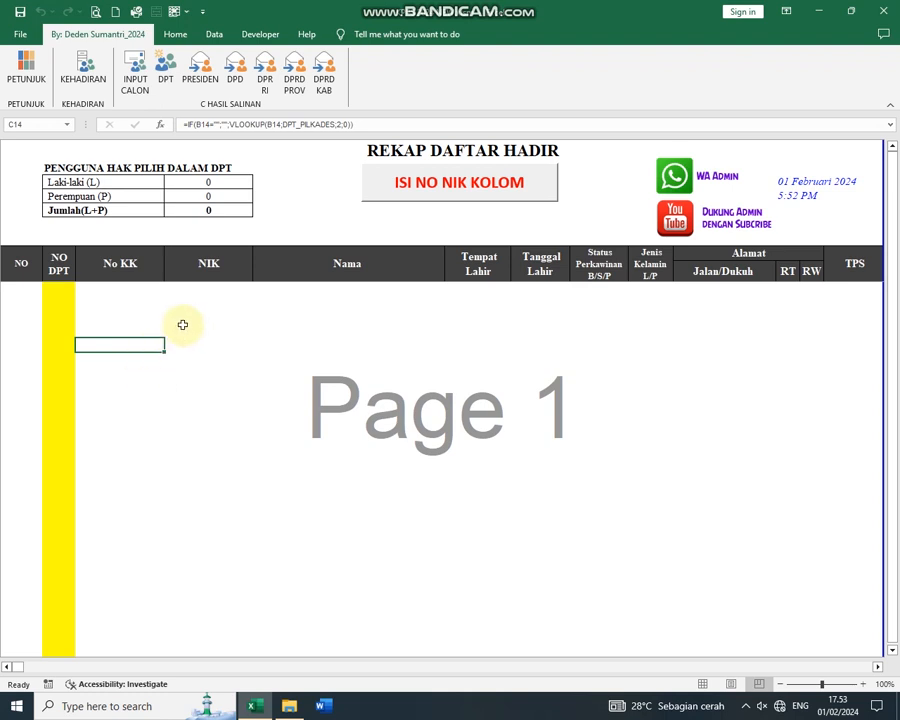
Look through the candidate lists for PRESIDEN, DPD, DPR RI and the further elections on the INPUT CALON sheet
left_click(143, 86)
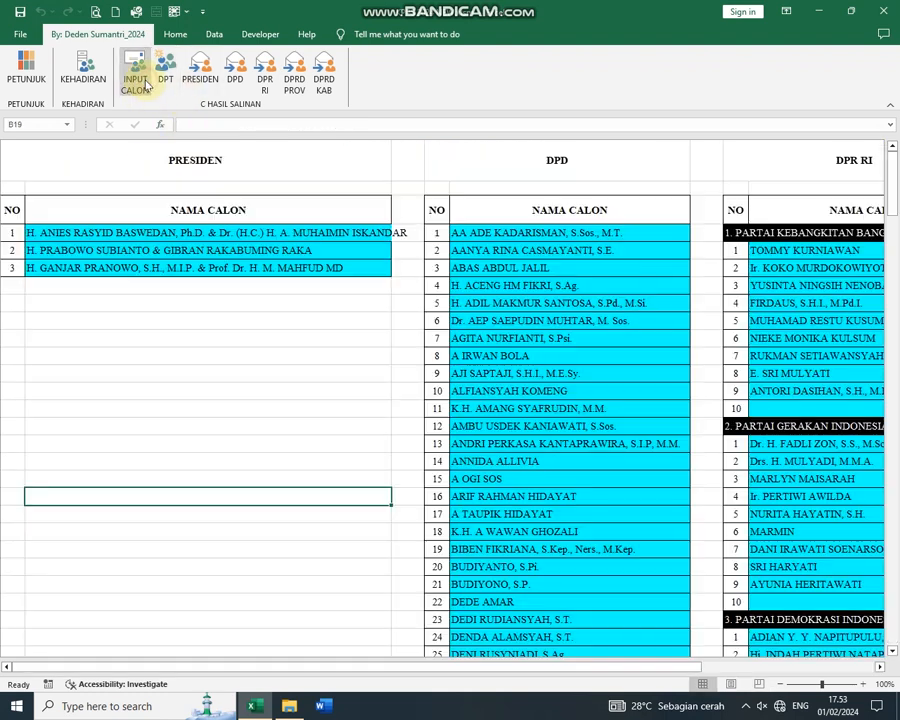
scroll(170, 470, "down", 3)
scroll(166, 488, "up", 3)
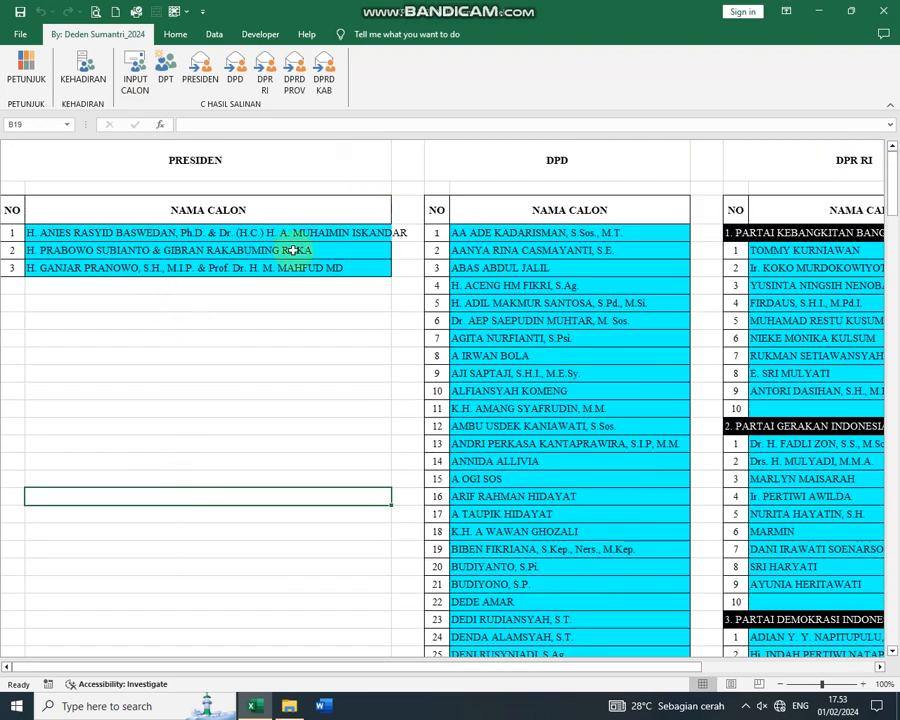
left_click_drag(462, 668, 580, 666)
left_click_drag(420, 252, 414, 514)
left_click_drag(356, 668, 262, 680)
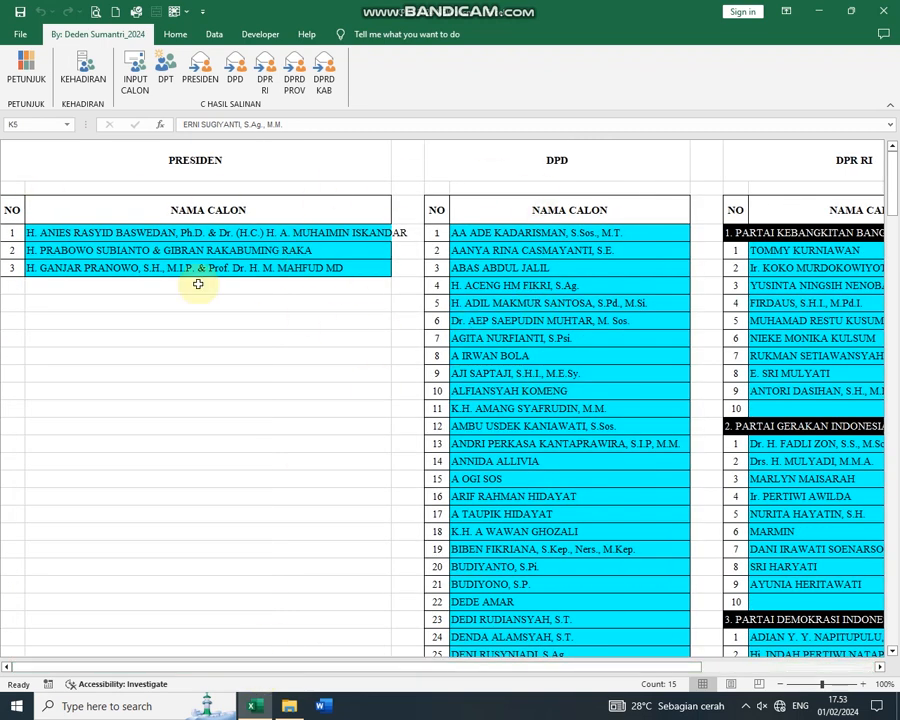
left_click(212, 425)
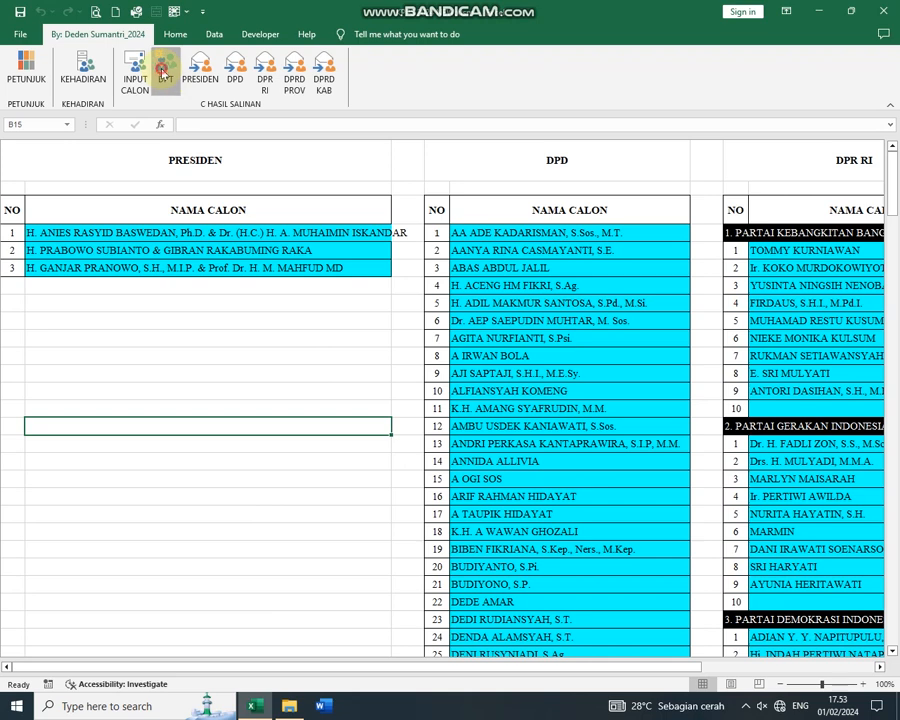
Open the DPT voter list and examine the layout of its sample records across all columns
left_click(165, 70)
scroll(300, 490, "down", 2)
scroll(282, 498, "up", 2)
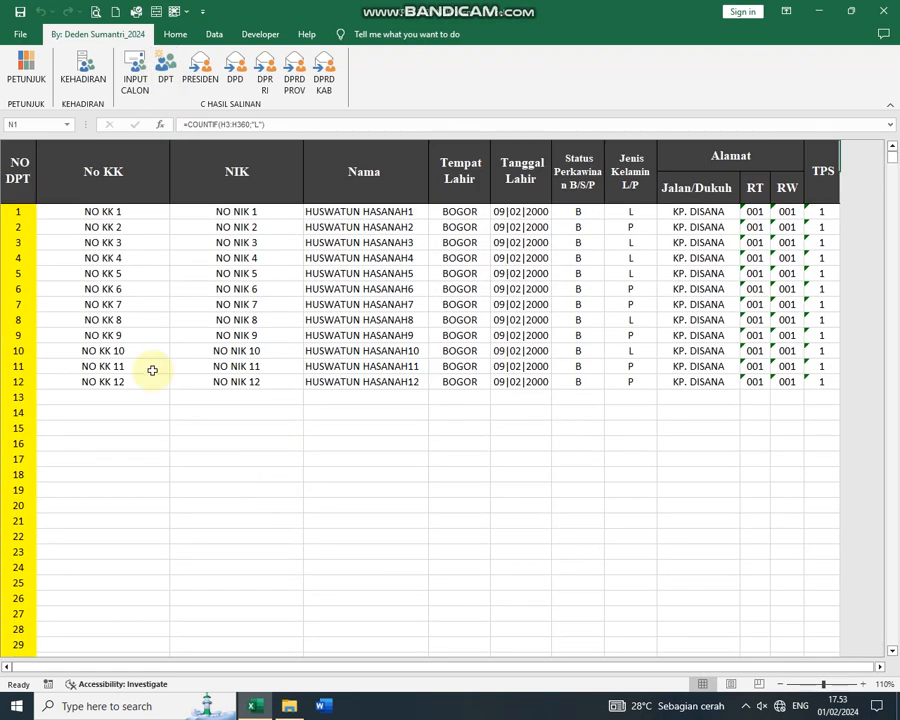
left_click_drag(320, 165, 475, 519)
left_click(350, 550)
left_click_drag(103, 212, 779, 534)
left_click(235, 445)
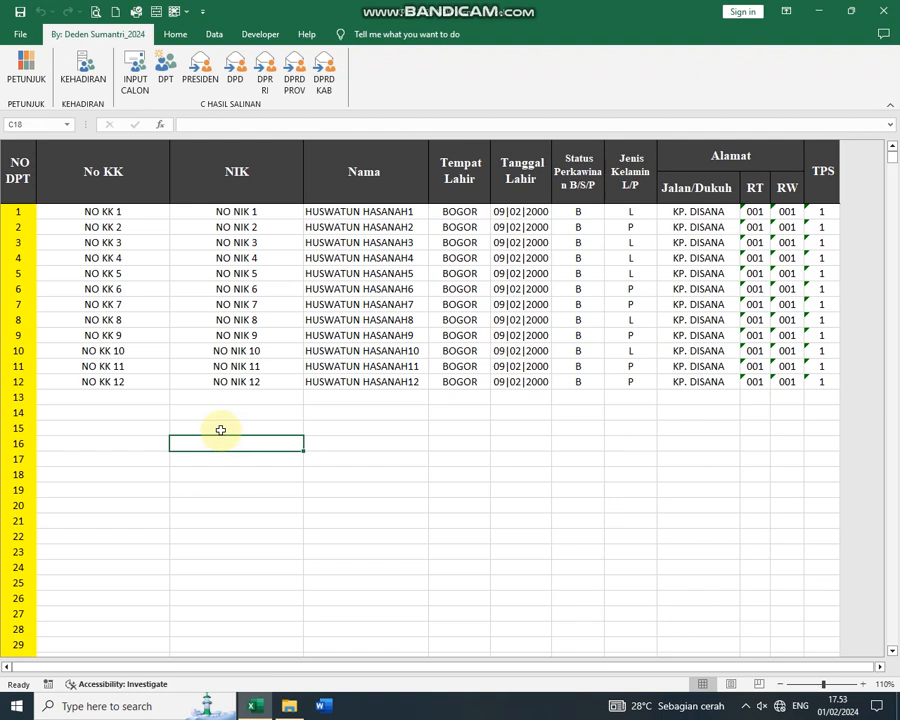
left_click(244, 494)
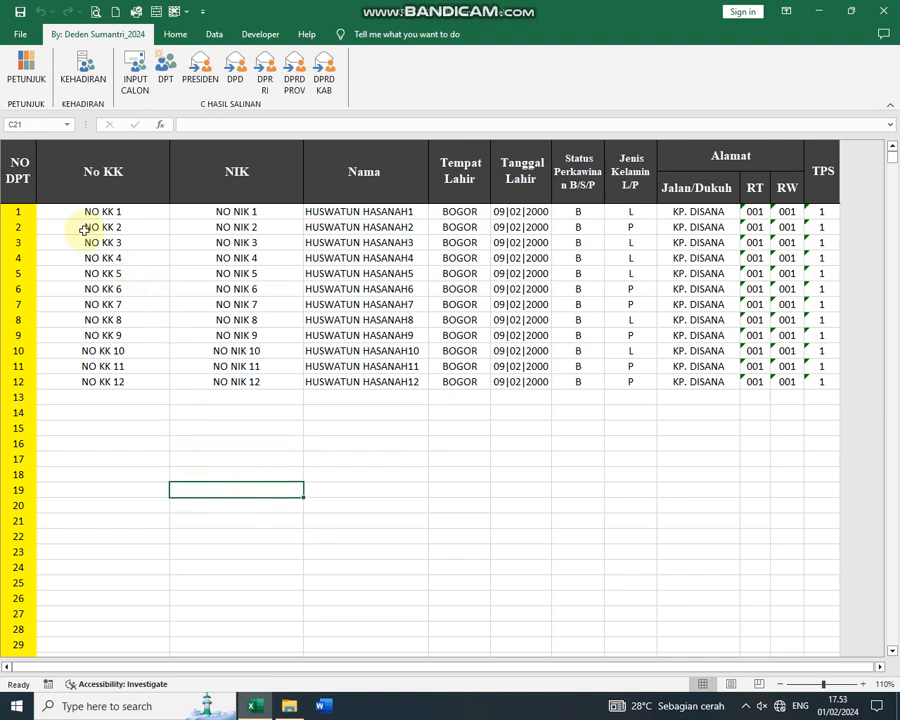
Examine the No KK, NIK and Nama columns of the sample voter records
left_click_drag(92, 221, 220, 418)
left_click(146, 428)
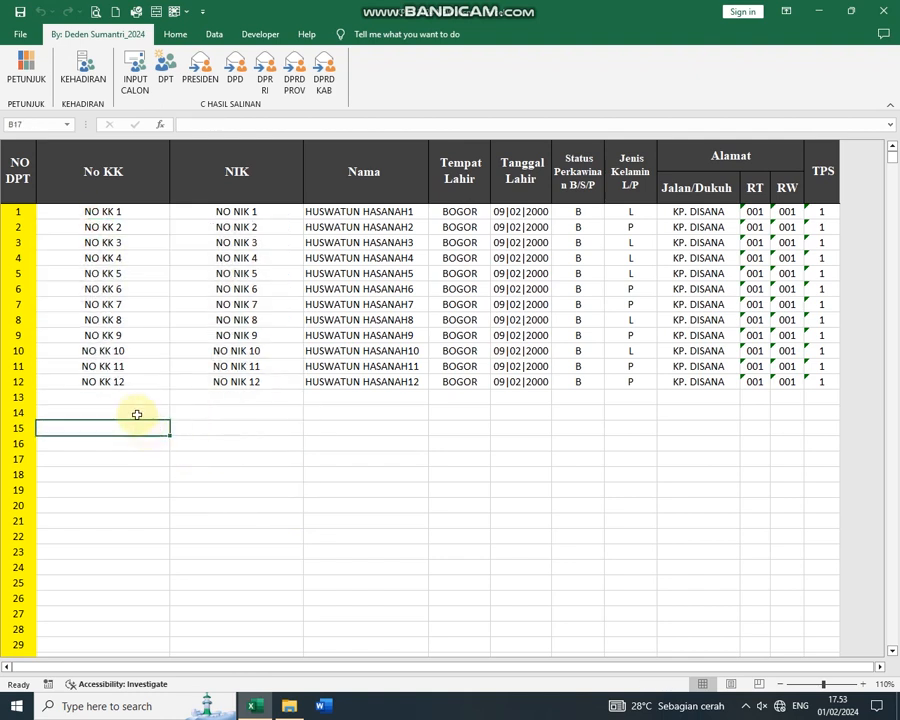
left_click_drag(125, 212, 436, 468)
left_click(265, 488)
left_click_drag(107, 214, 416, 450)
left_click(282, 478)
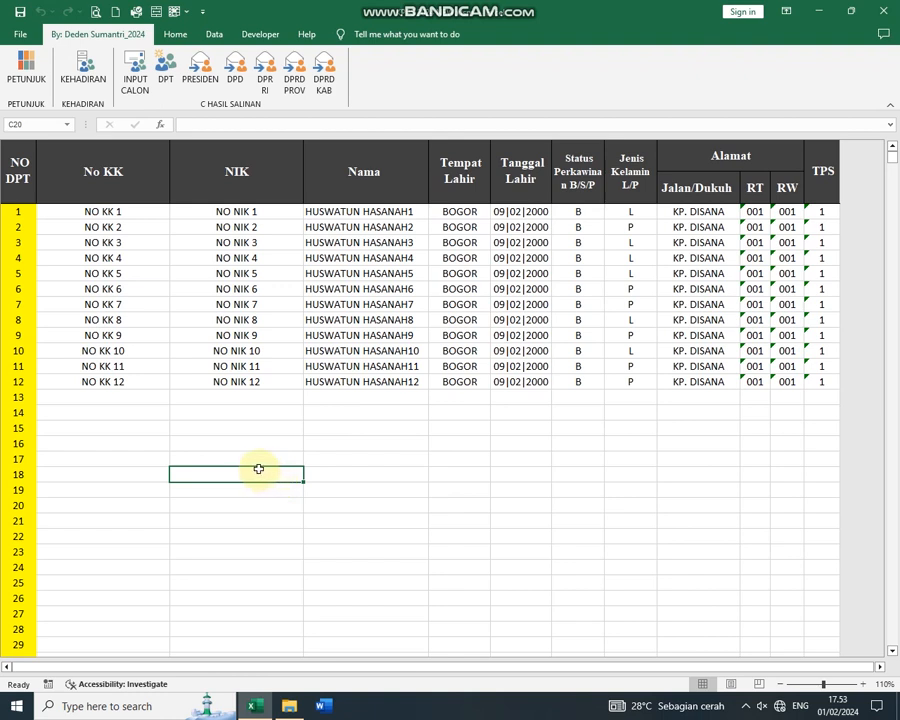
left_click_drag(91, 212, 226, 412)
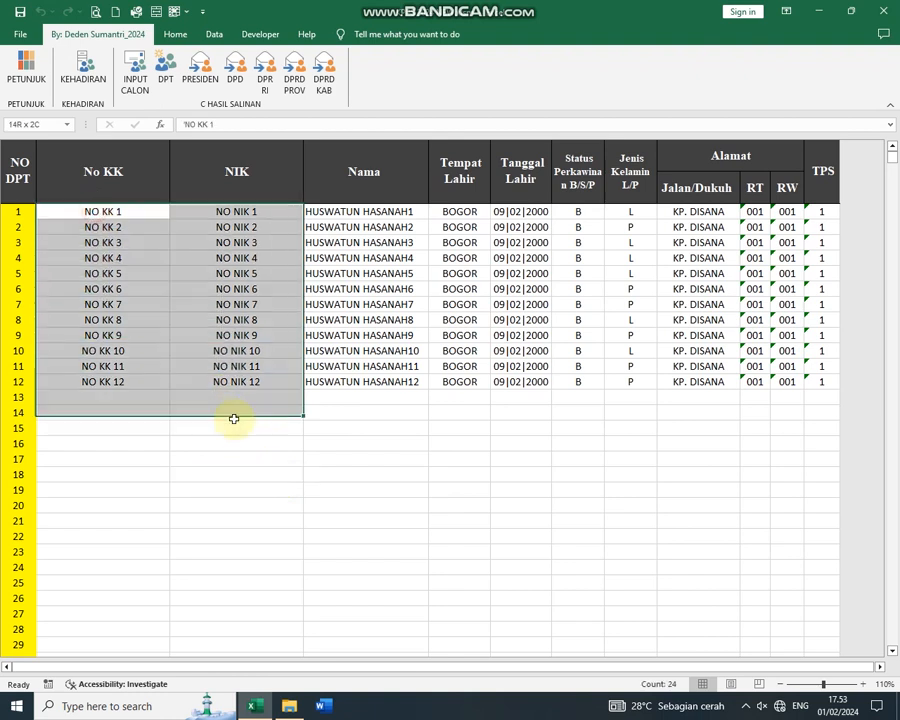
Examine the Jenis Kelamin L/P, address, TPS and NO DPT columns of the voter list
left_click(631, 212)
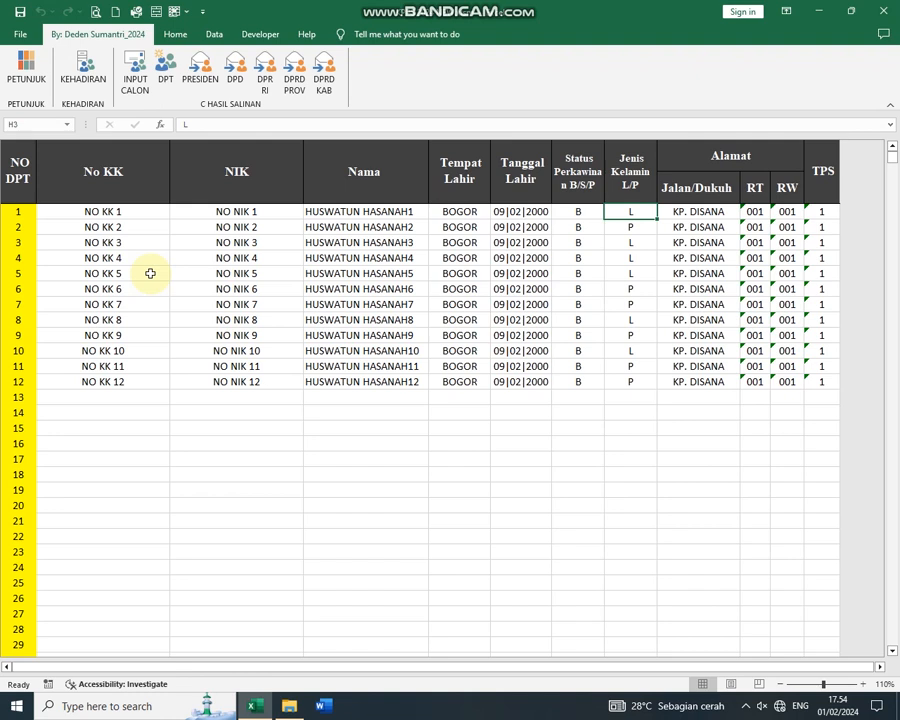
left_click_drag(117, 212, 545, 450)
left_click(670, 213)
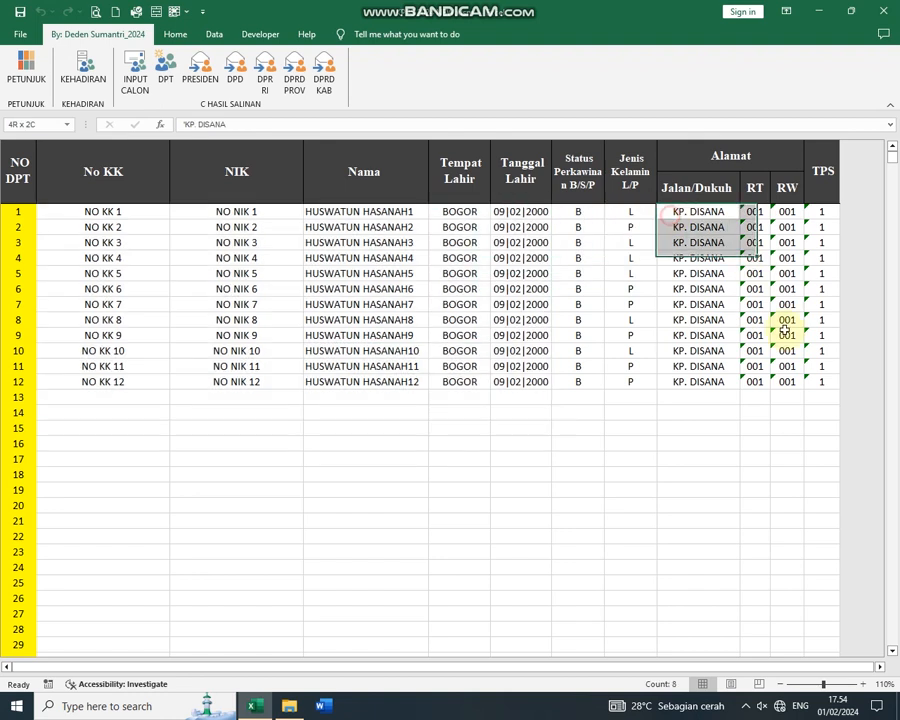
left_click_drag(757, 268, 820, 490)
left_click(20, 207)
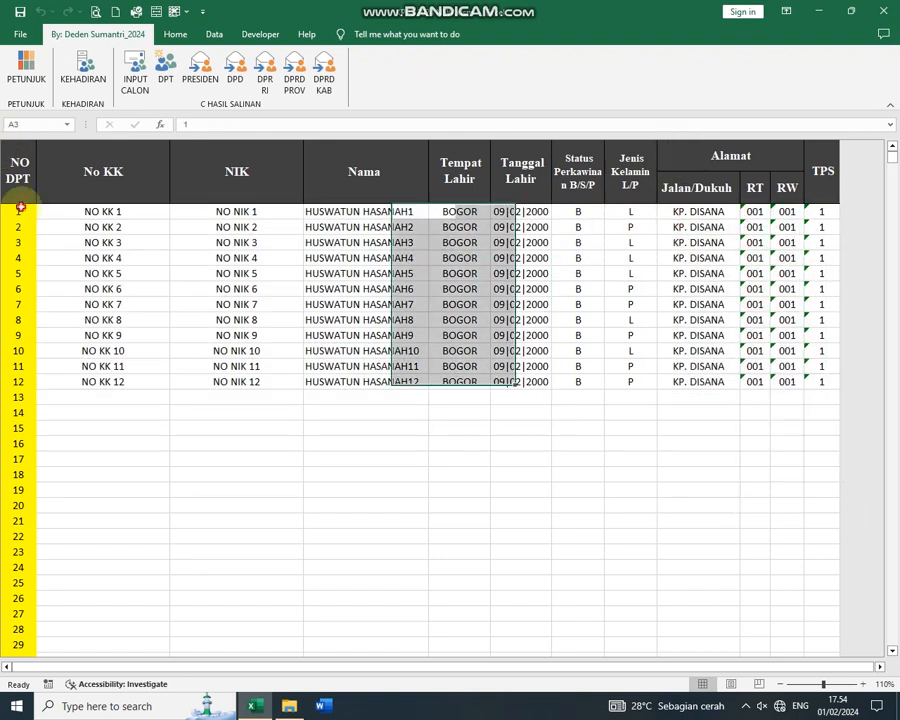
left_click(638, 214)
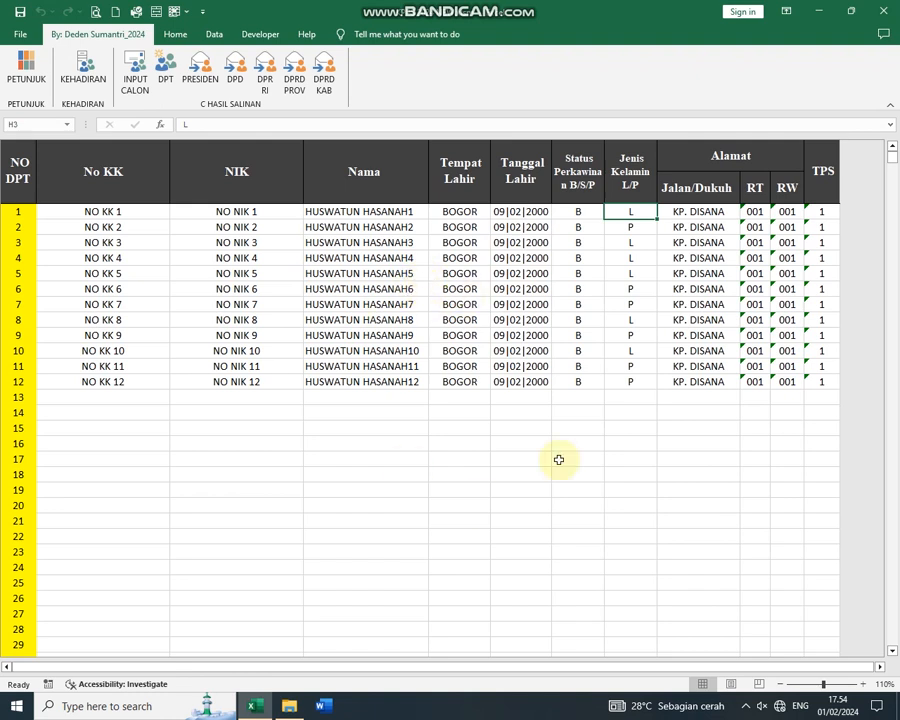
left_click_drag(632, 204, 640, 412)
left_click_drag(20, 218, 20, 335)
left_click(166, 428)
left_click_drag(134, 244, 540, 384)
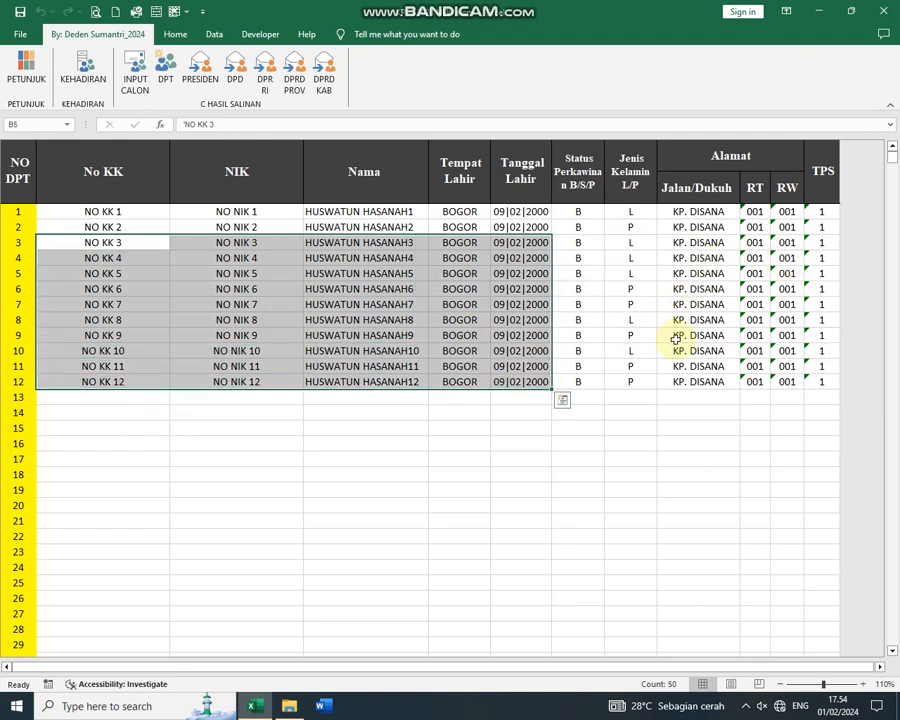
left_click(335, 458)
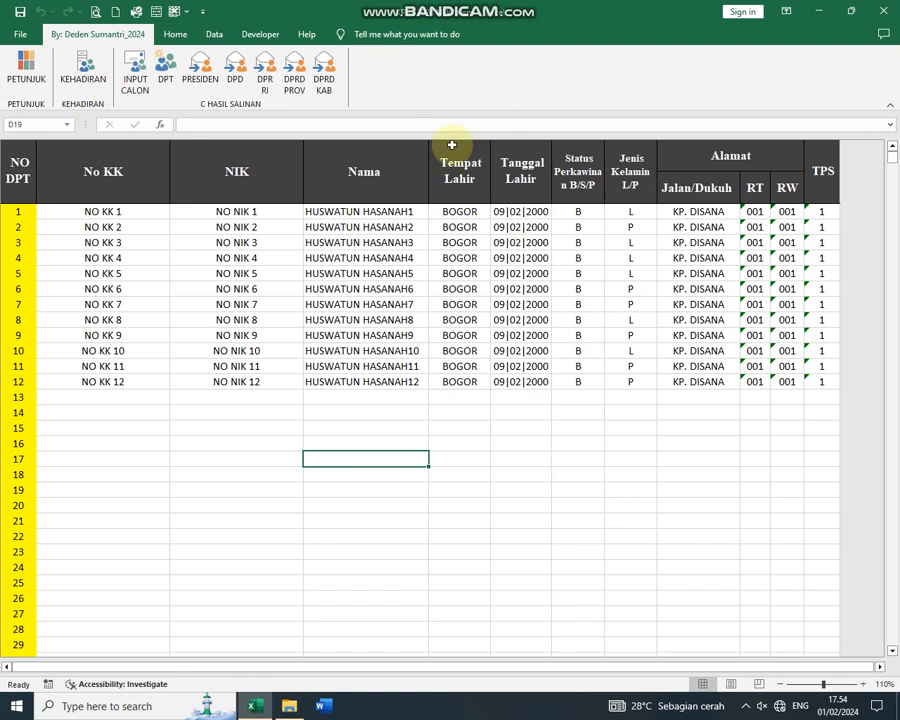
Check the TPS and region fields and the DPT counts for L and P on the PETUNJUK sheet
left_click(24, 72)
scroll(320, 410, "down", 6)
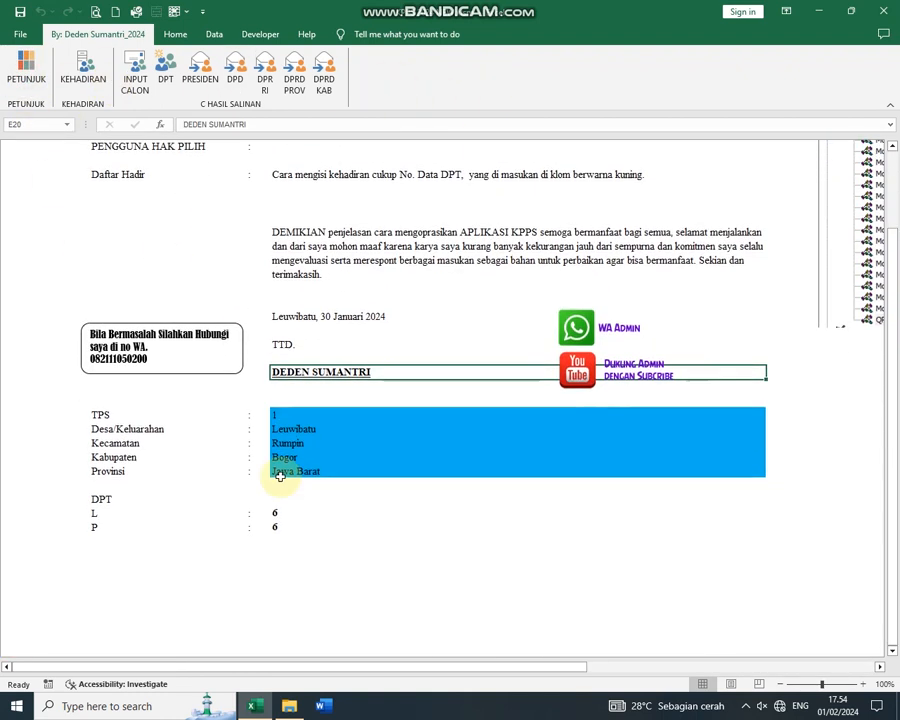
scroll(254, 447, "up", 4)
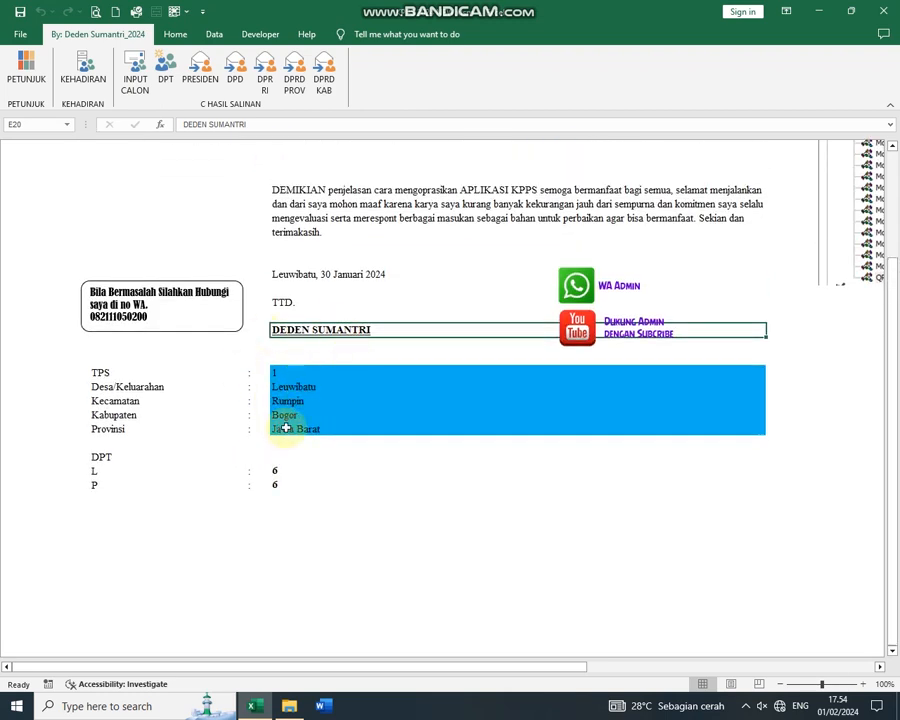
left_click(281, 428)
left_click_drag(290, 462, 284, 524)
left_click(287, 518)
left_click_drag(284, 472, 281, 498)
left_click(280, 472)
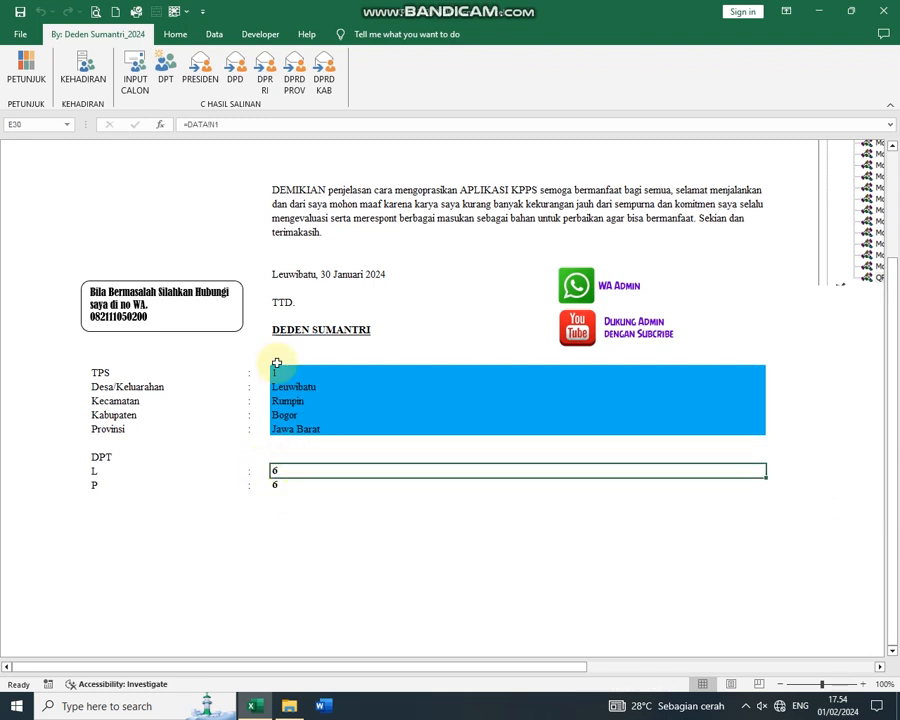
Compare the sample records in the DPT list with the L and P counts on the PETUNJUK sheet
left_click(170, 80)
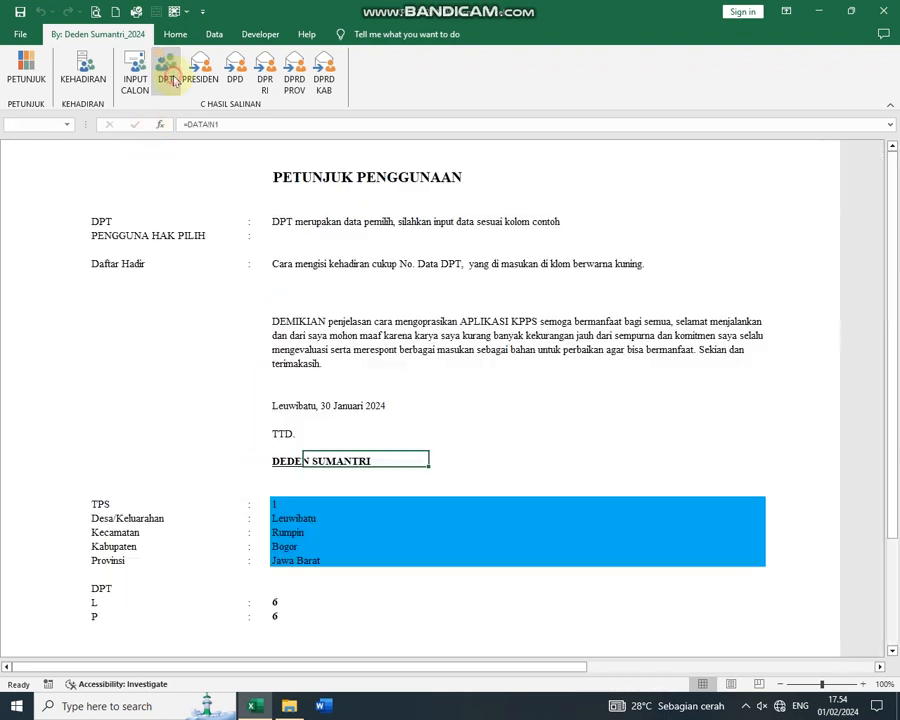
left_click_drag(169, 264, 534, 534)
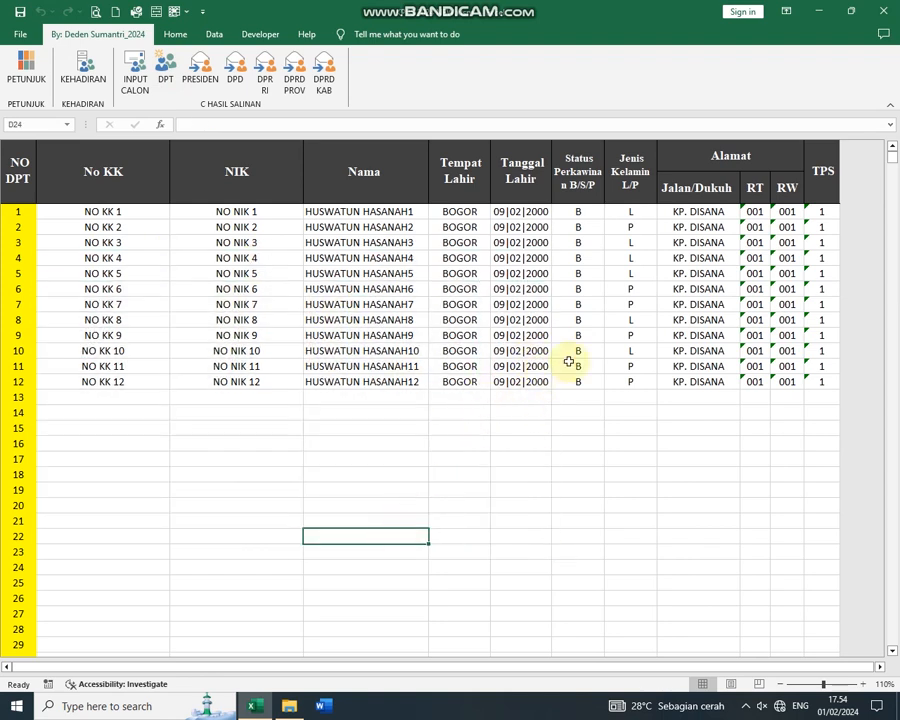
left_click(26, 62)
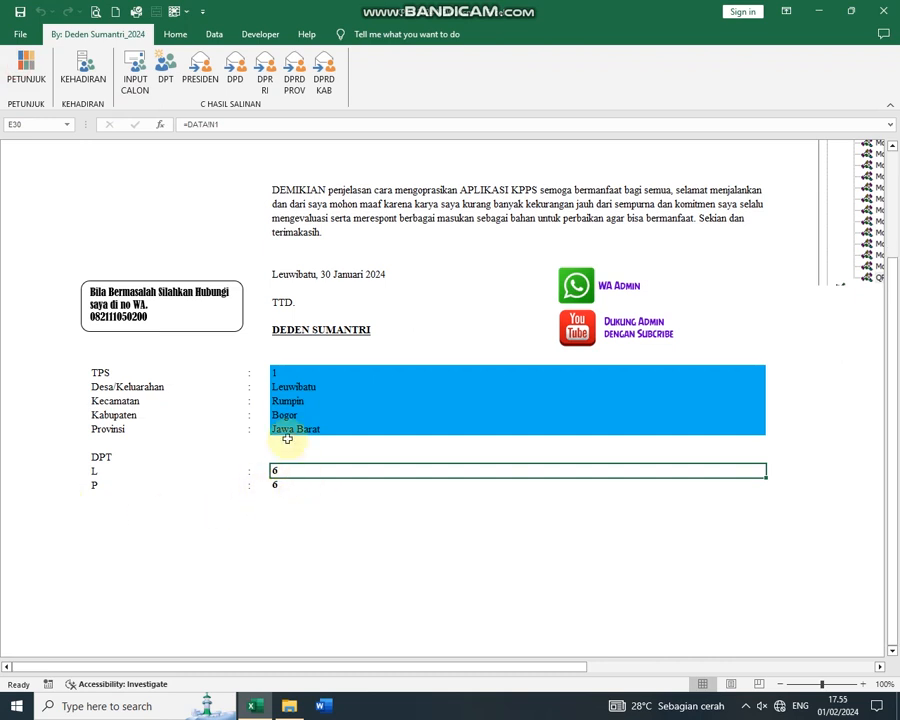
Set the Jenis Kelamin of voter 1 in the DPT list to p and check the PETUNJUK gender counts
left_click(166, 70)
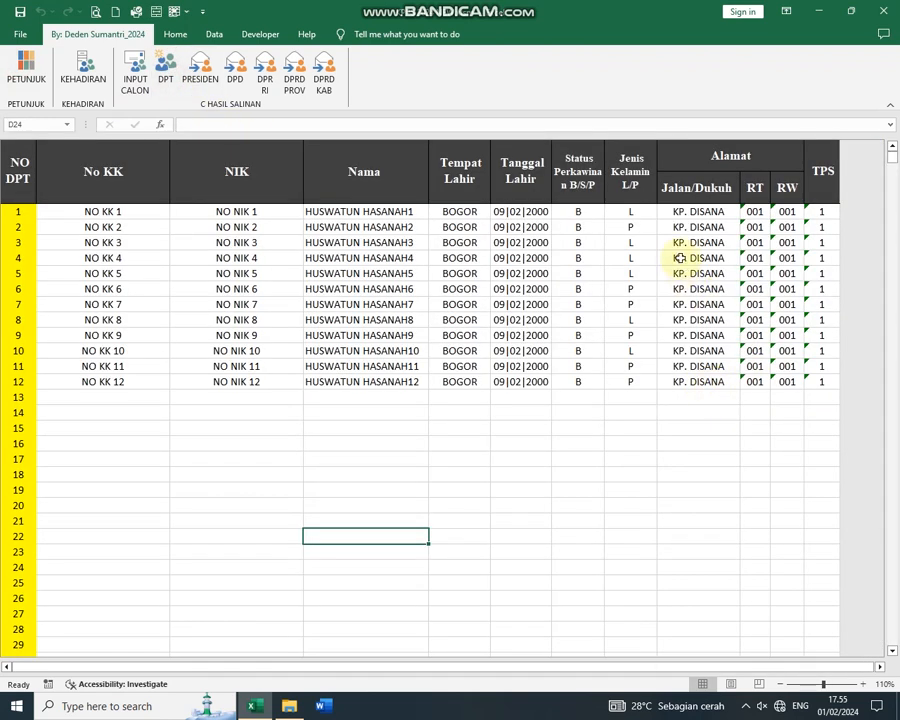
left_click(649, 216)
type("p")
left_click(482, 506)
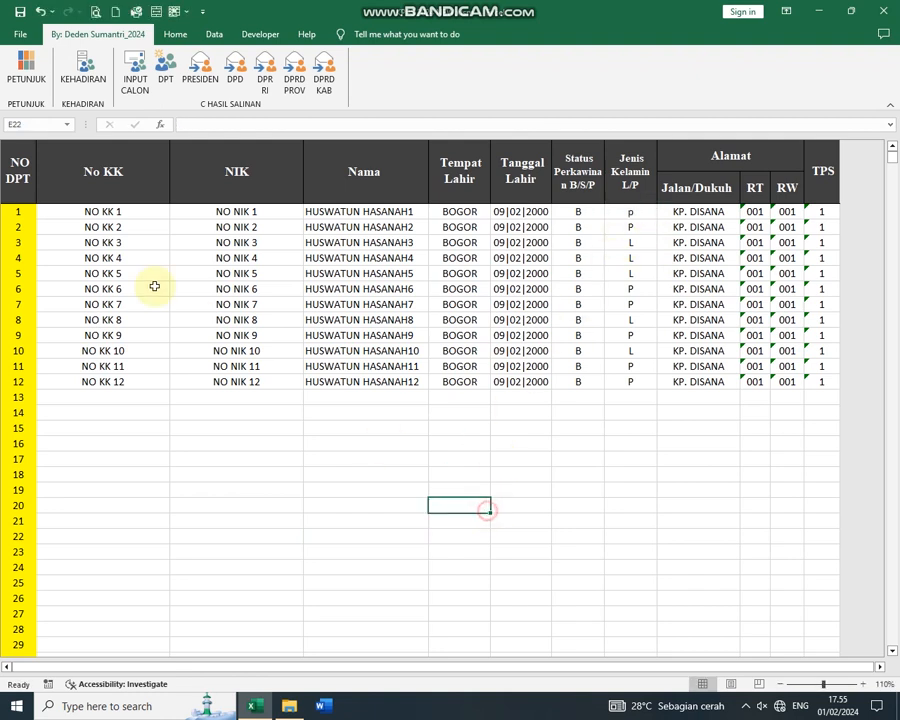
left_click(14, 64)
left_click(305, 550)
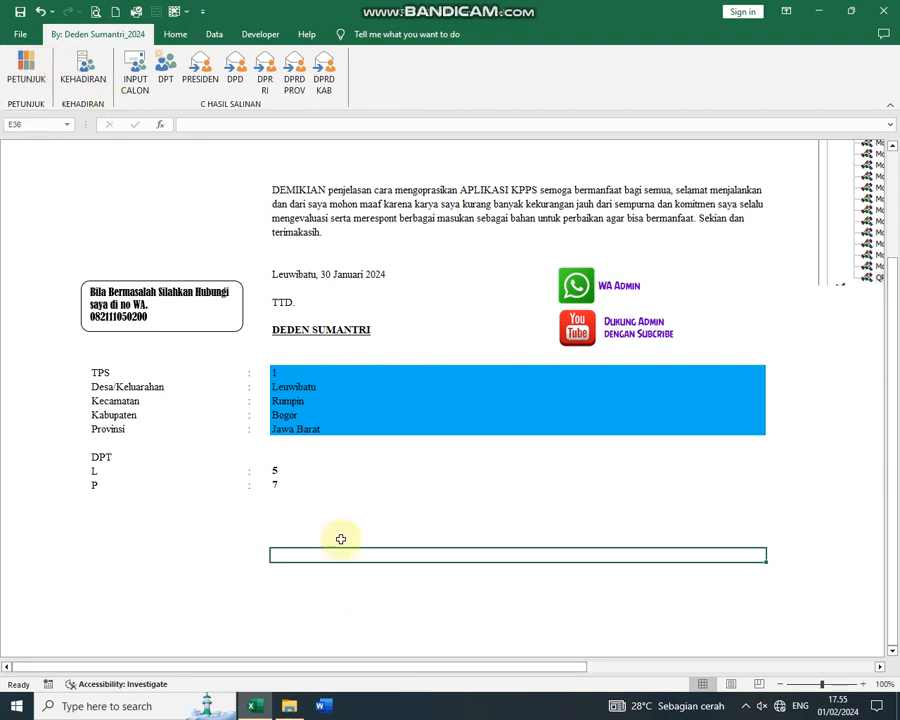
Re-enter the Jenis Kelamin of voter 1 in the DPT list as a capital P
left_click(166, 70)
left_click(631, 211)
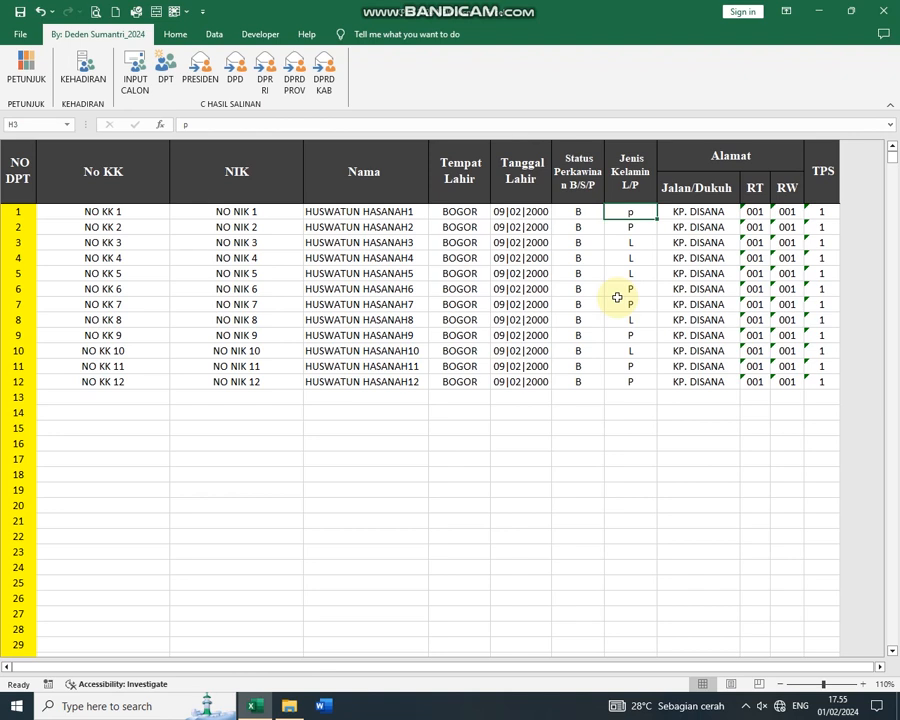
left_click(563, 398)
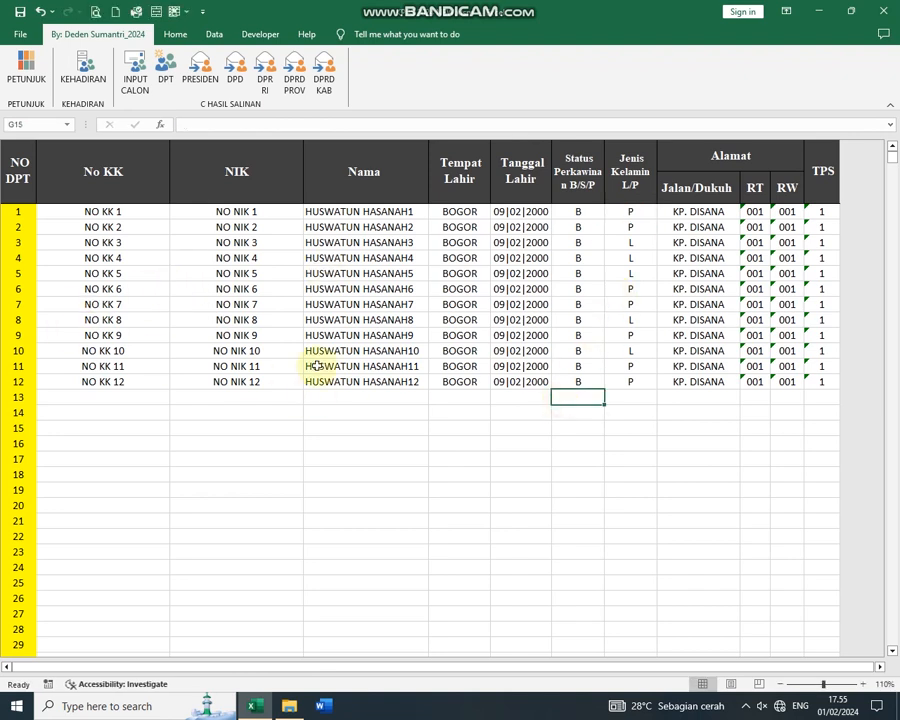
Examine the No KK, NIK, Jenis Kelamin L/P and NO DPT columns of the DPT list
left_click_drag(107, 211, 132, 408)
left_click_drag(228, 226, 244, 240)
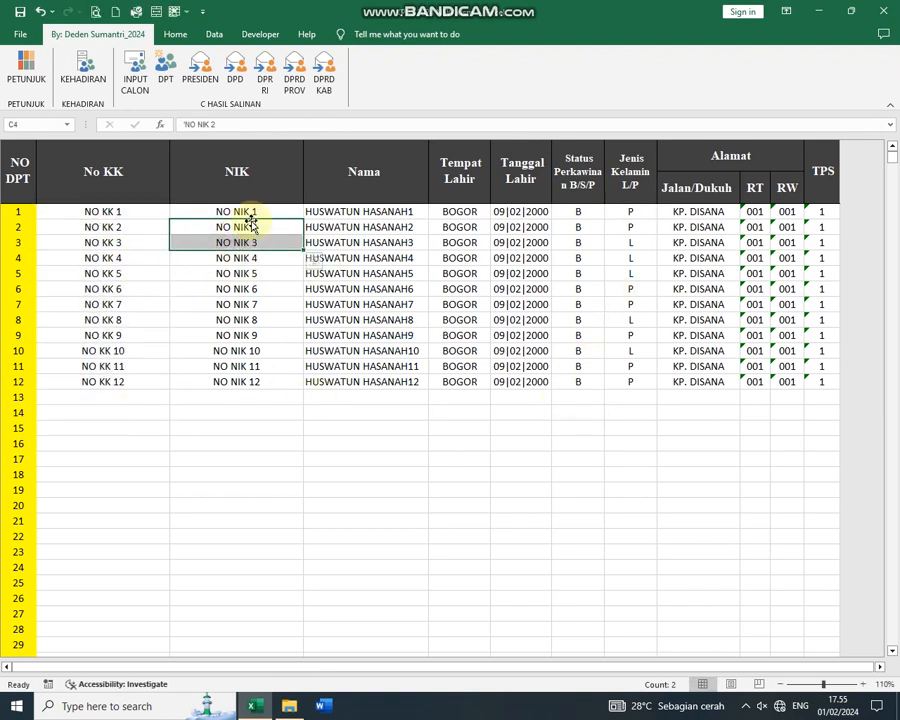
left_click_drag(102, 187, 524, 597)
left_click(542, 473)
left_click_drag(110, 211, 515, 532)
left_click_drag(630, 175, 653, 586)
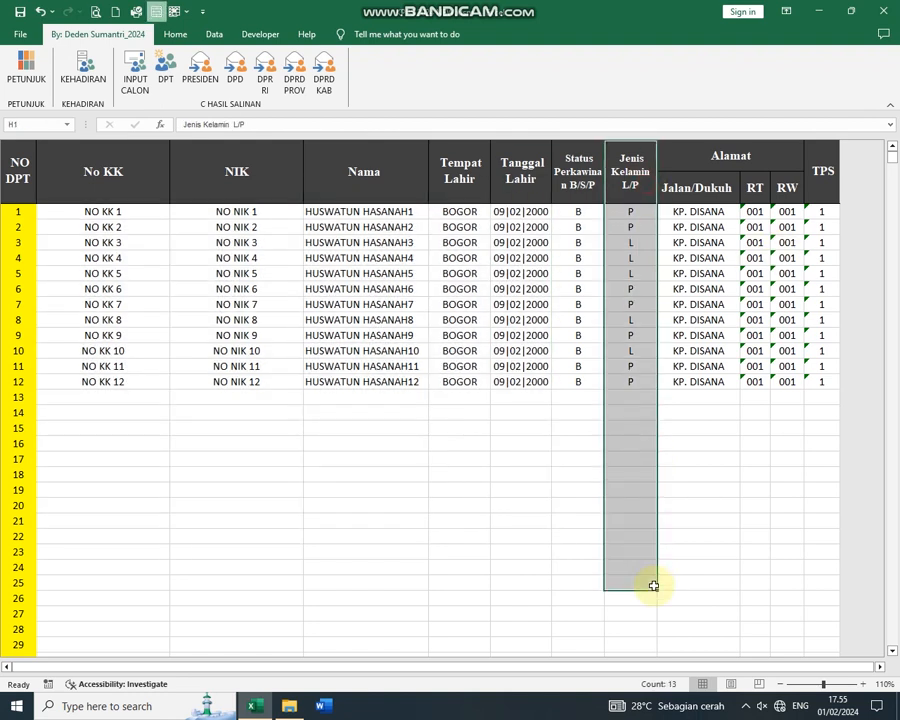
left_click_drag(18, 199, 18, 521)
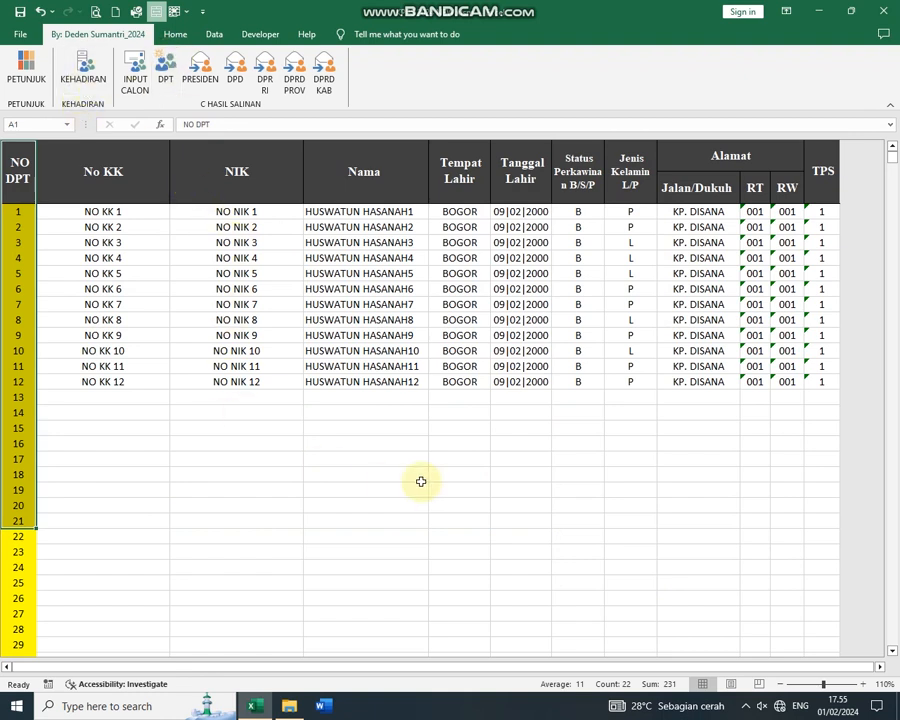
left_click(276, 425)
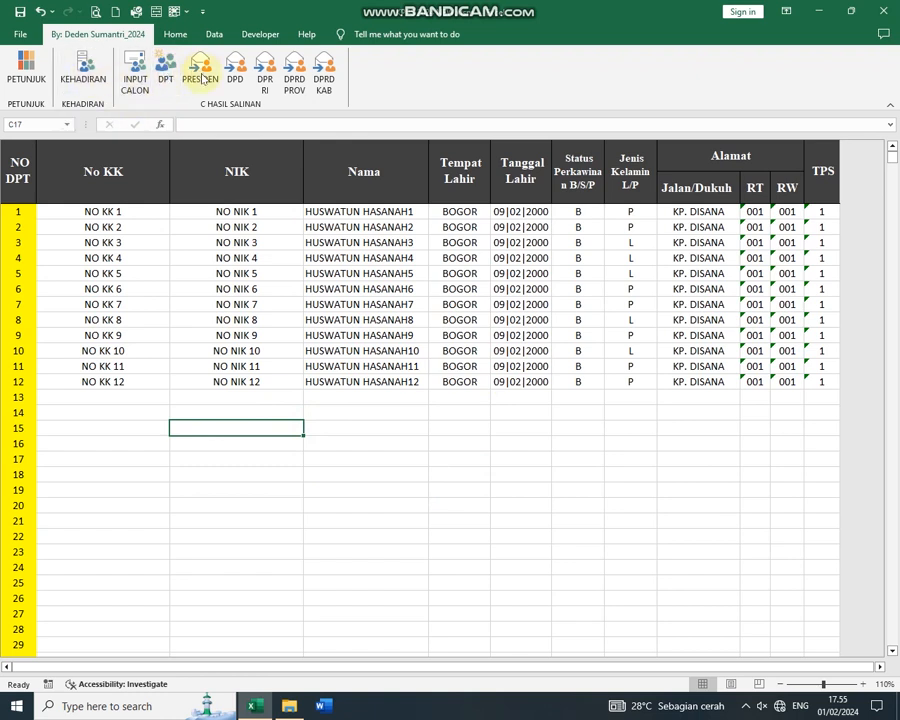
Look over the PRESIDEN and DPD candidate lists and revisit the DPT list
left_click(134, 80)
left_click_drag(594, 268, 596, 355)
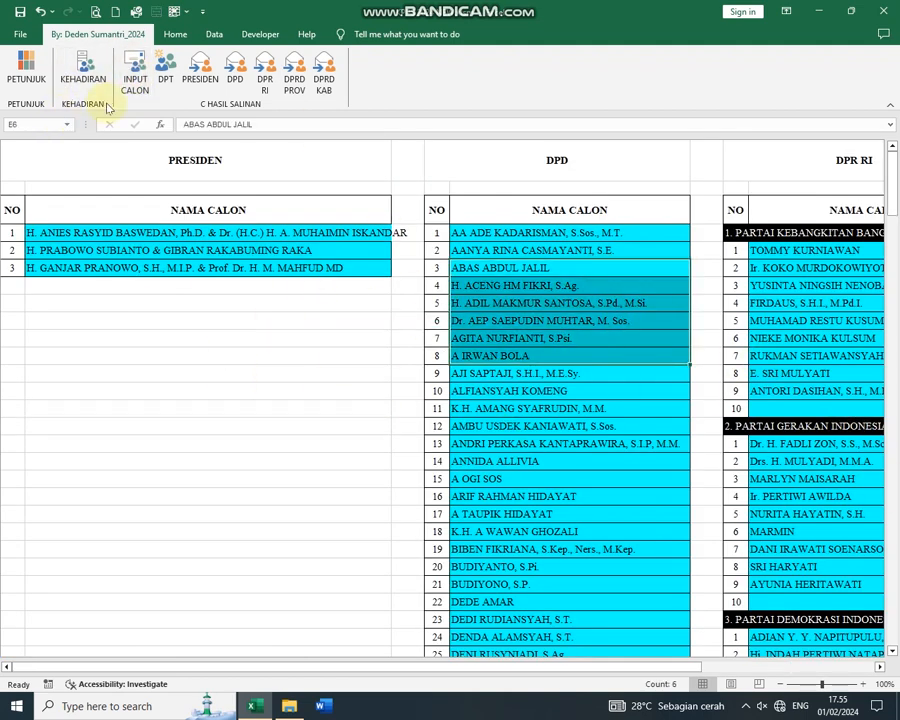
left_click(171, 73)
left_click(135, 77)
Record attendance for DPT numbers 5, 4, 2 and 6 in the yellow NO DPT column of the attendance recap
left_click(83, 79)
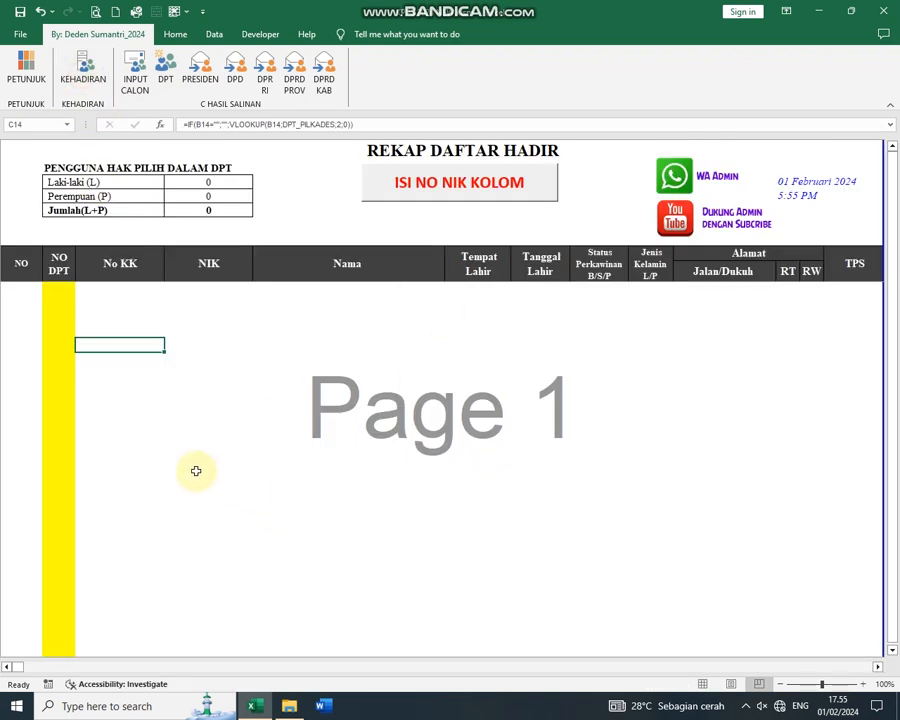
left_click(64, 288)
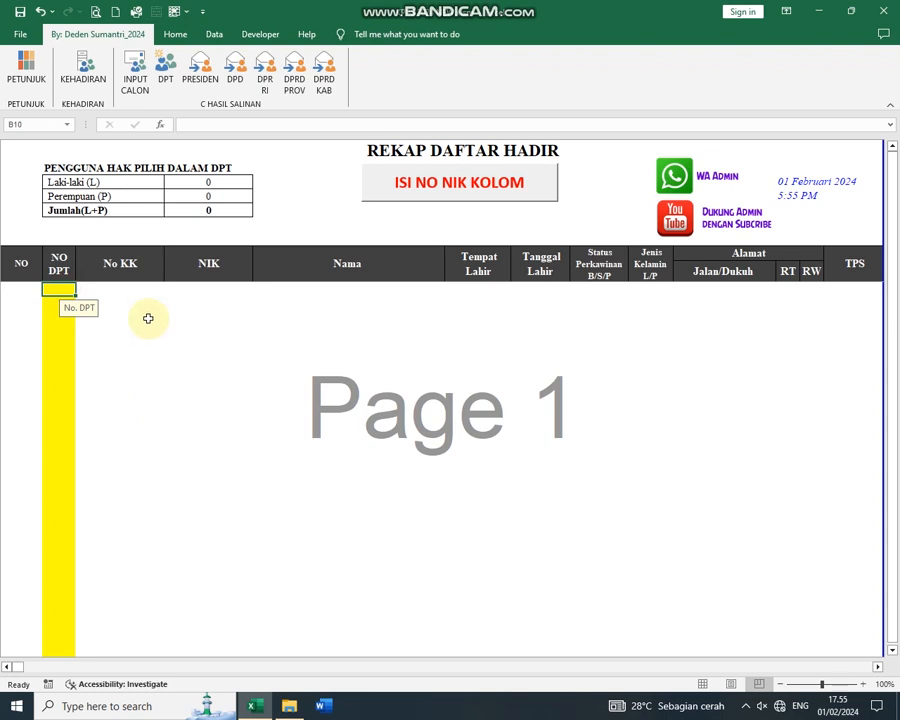
type("5")
key("Return")
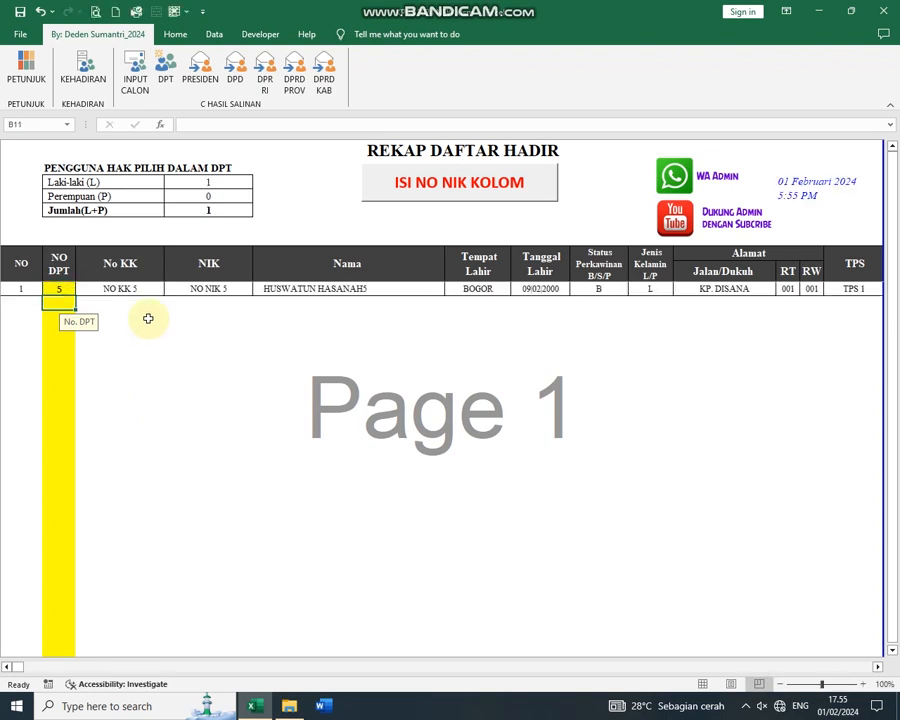
type("4")
key("Return")
type("2")
key("Return")
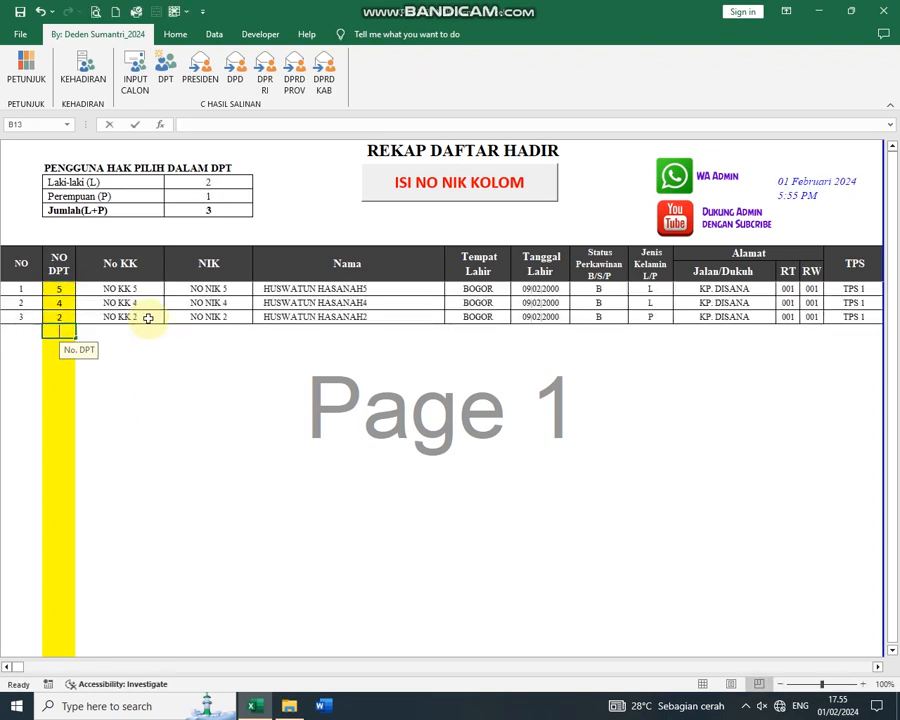
type("6")
key("Return")
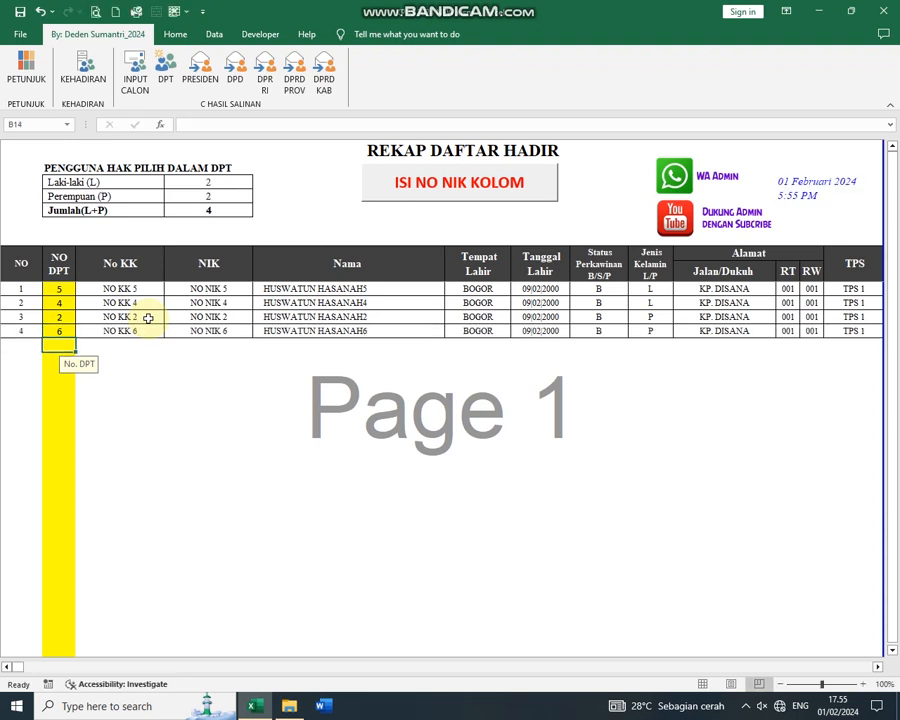
Check the Laki-laki and Perempuan totals under PENGGUNA HAK PILIH DALAM DPT against the attendance records
left_click(208, 182)
left_click_drag(208, 182, 242, 200)
left_click(223, 381)
left_click(229, 178)
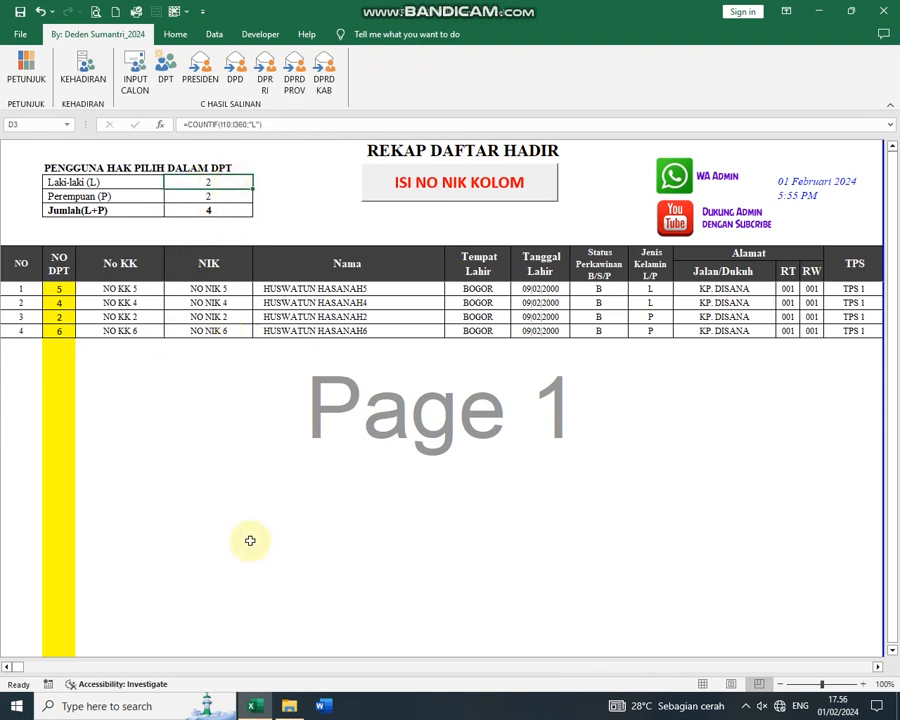
left_click(232, 199)
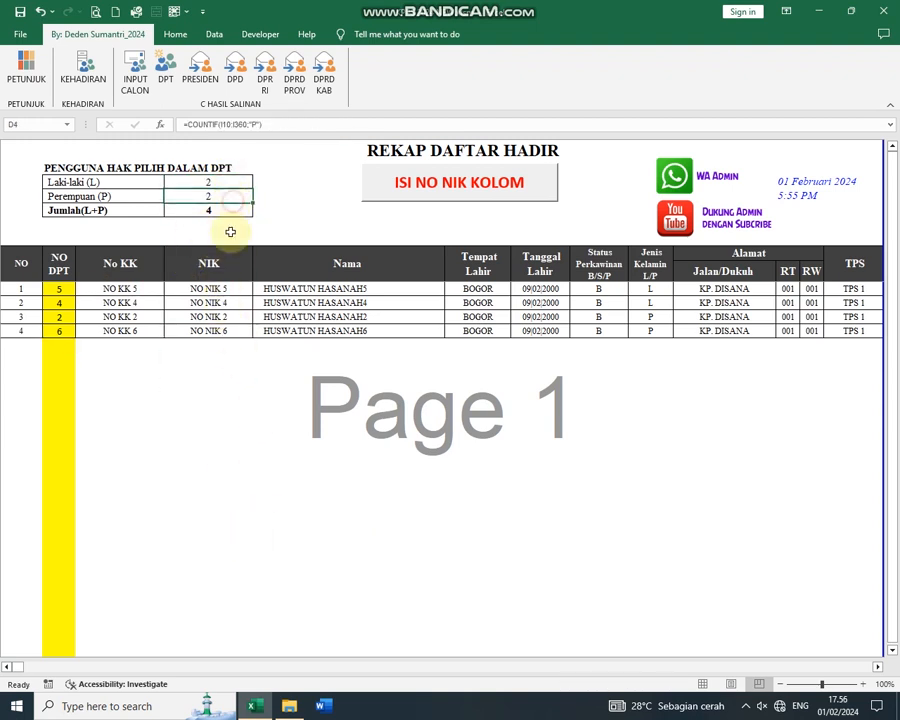
left_click(229, 371)
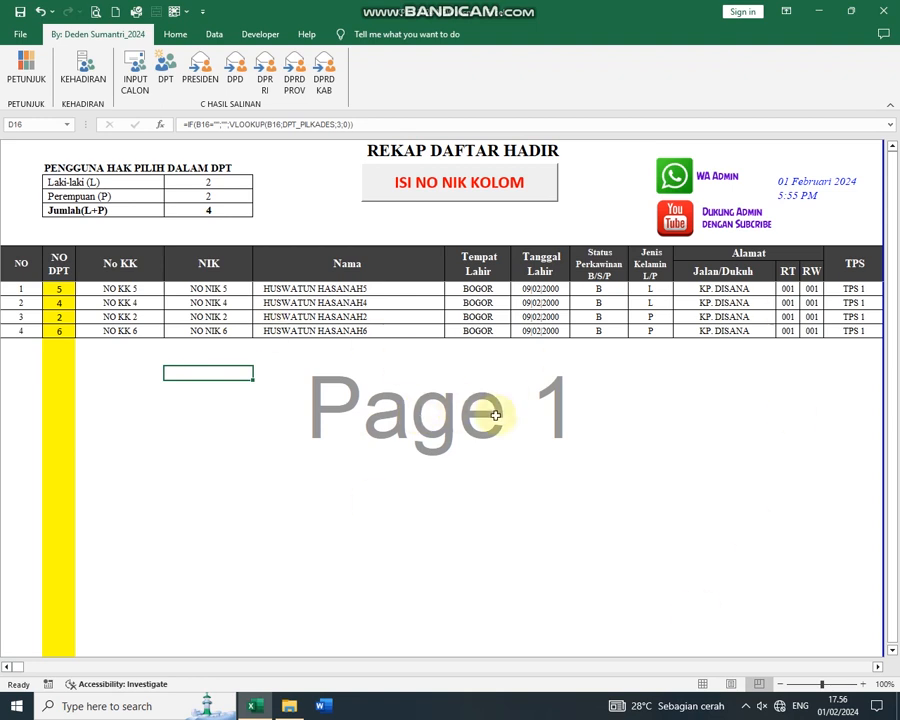
left_click(315, 448)
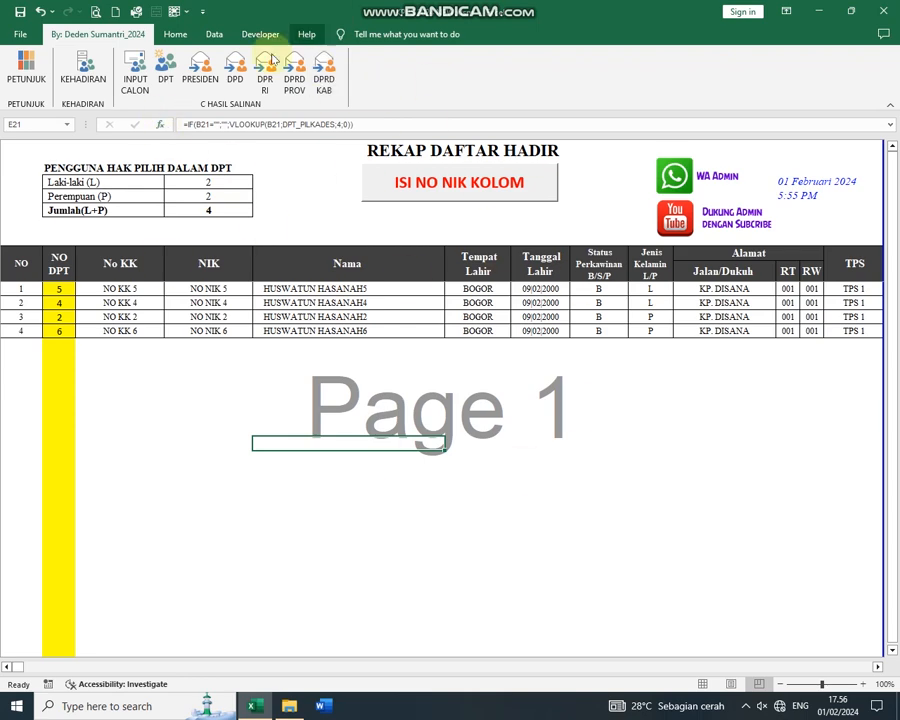
Open the PRESIDEN results certificate and examine its voter data, ballot usage and disability sections
left_click(195, 83)
scroll(462, 443, "up", 2)
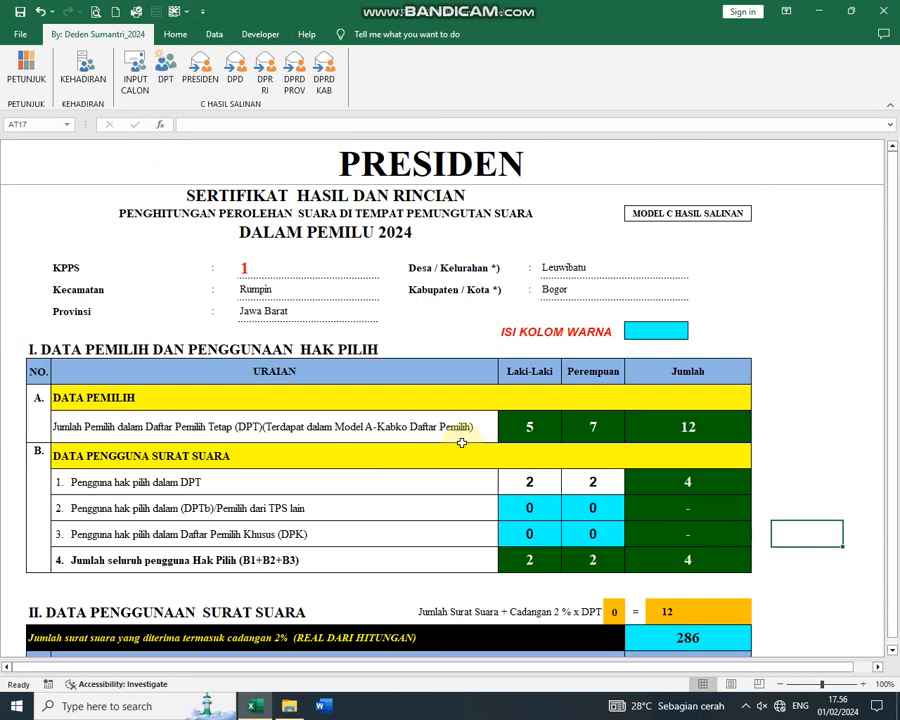
scroll(362, 526, "down", 5)
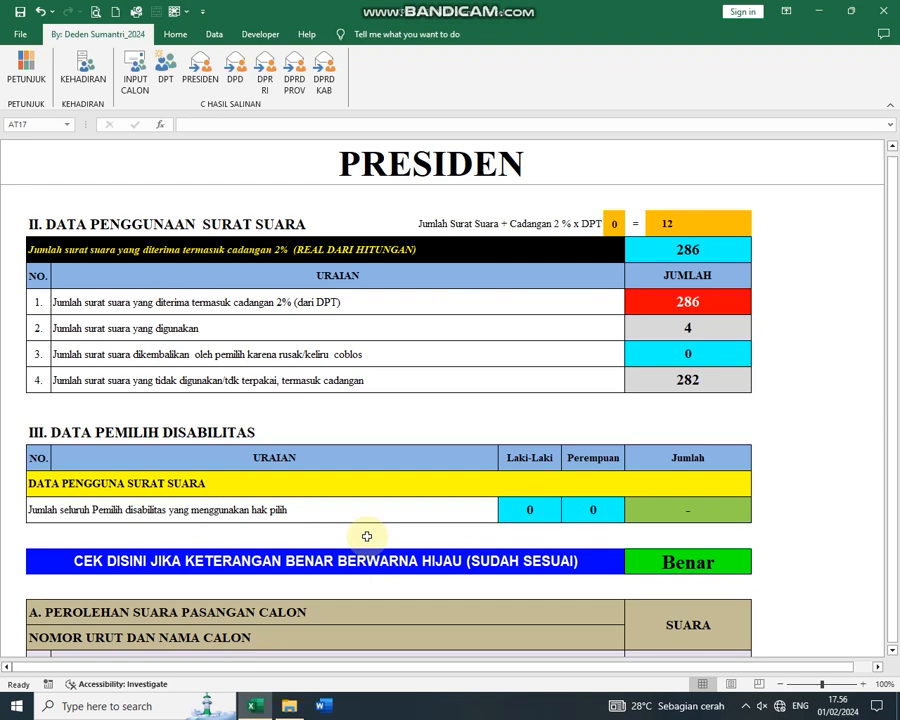
scroll(367, 534, "up", 5)
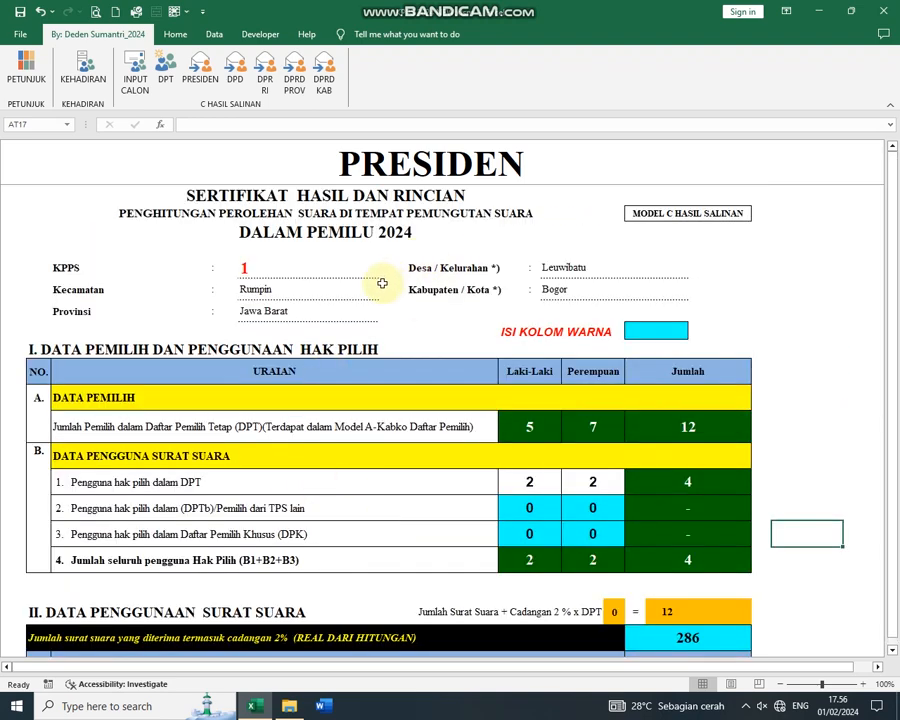
scroll(365, 461, "down", 5)
scroll(365, 462, "up", 5)
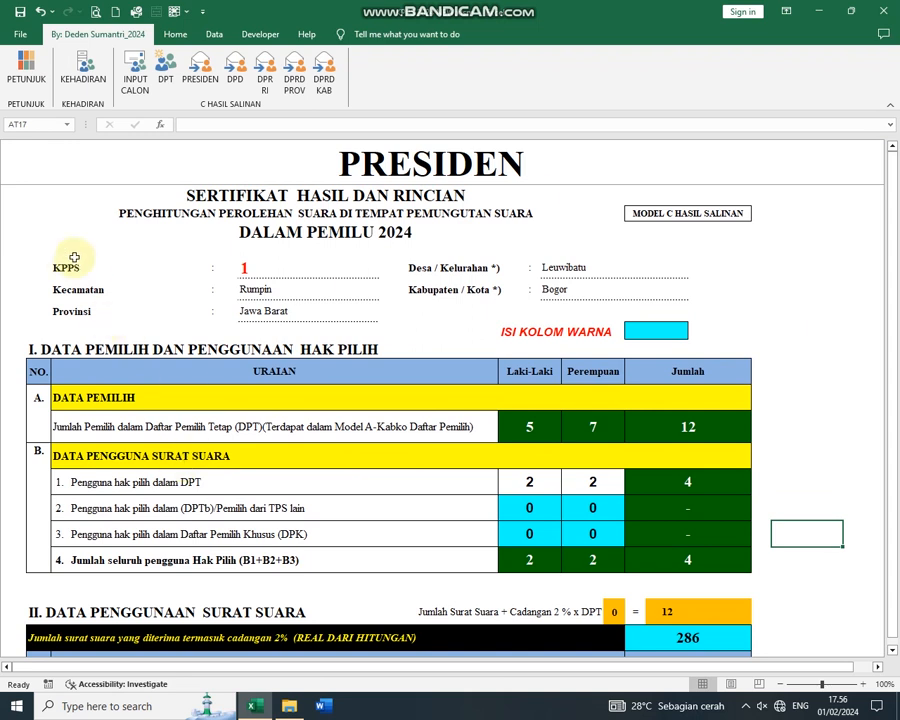
Check the certificate's region details and DATA PEMILIH counts on the PRESIDEN sheet against the DPT list
left_click_drag(80, 248, 421, 311)
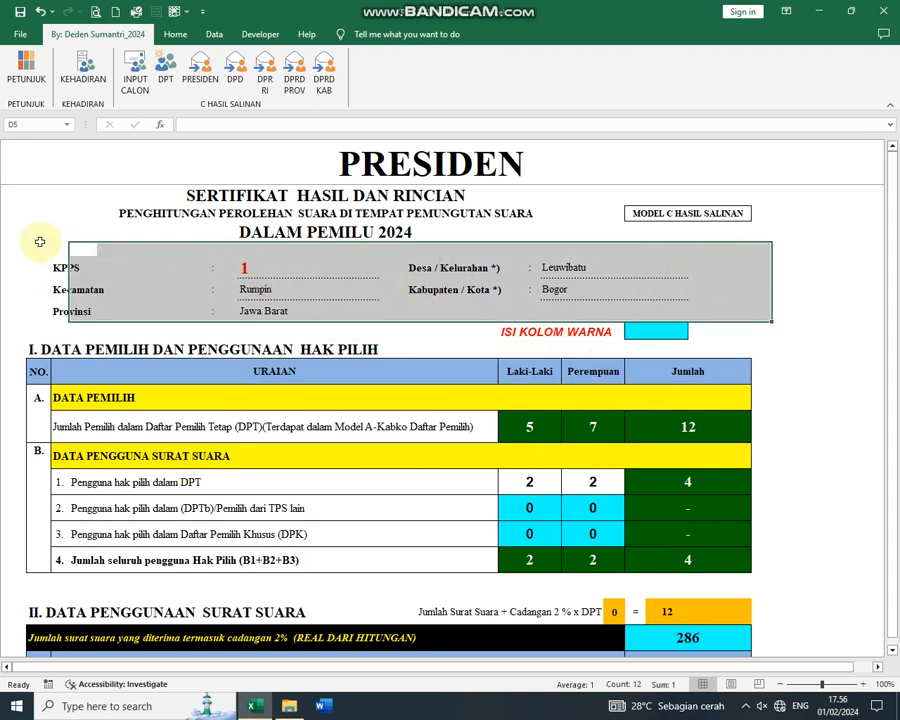
left_click(512, 425)
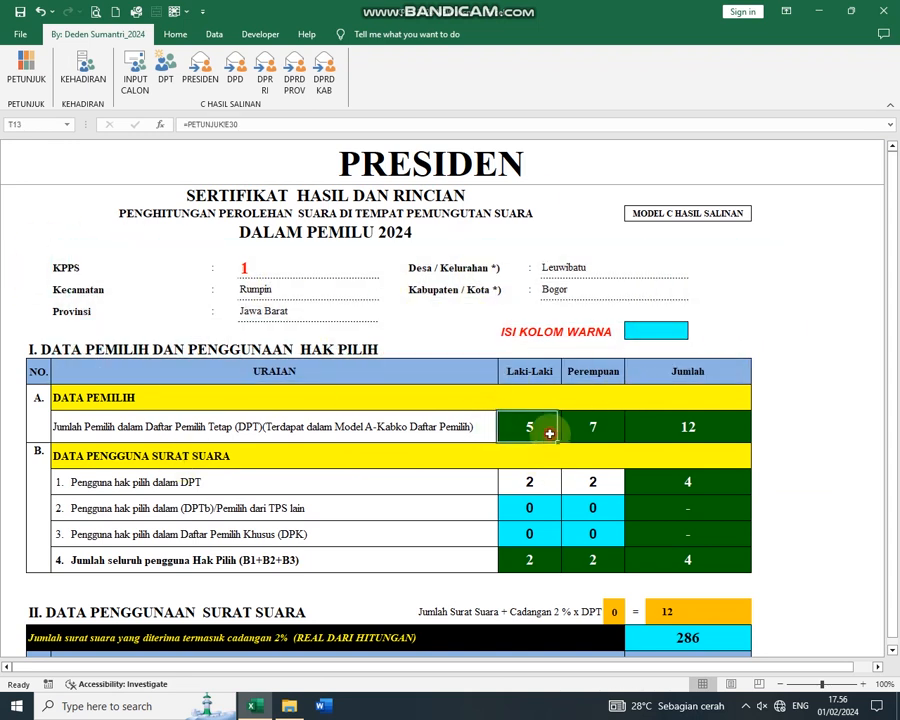
scroll(540, 470, "down", 1)
scroll(539, 467, "up", 1)
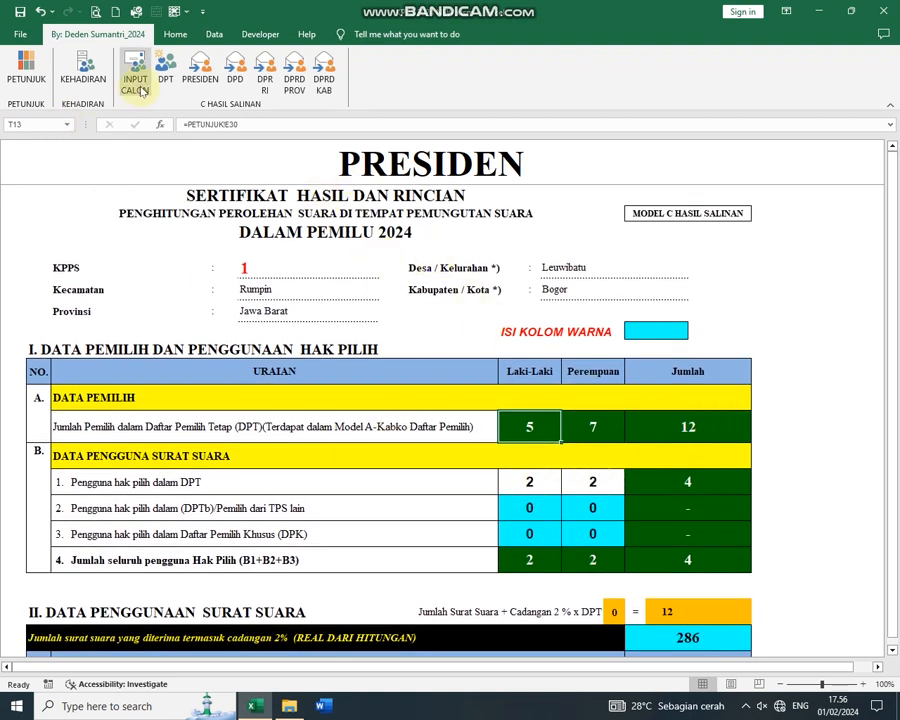
left_click(166, 78)
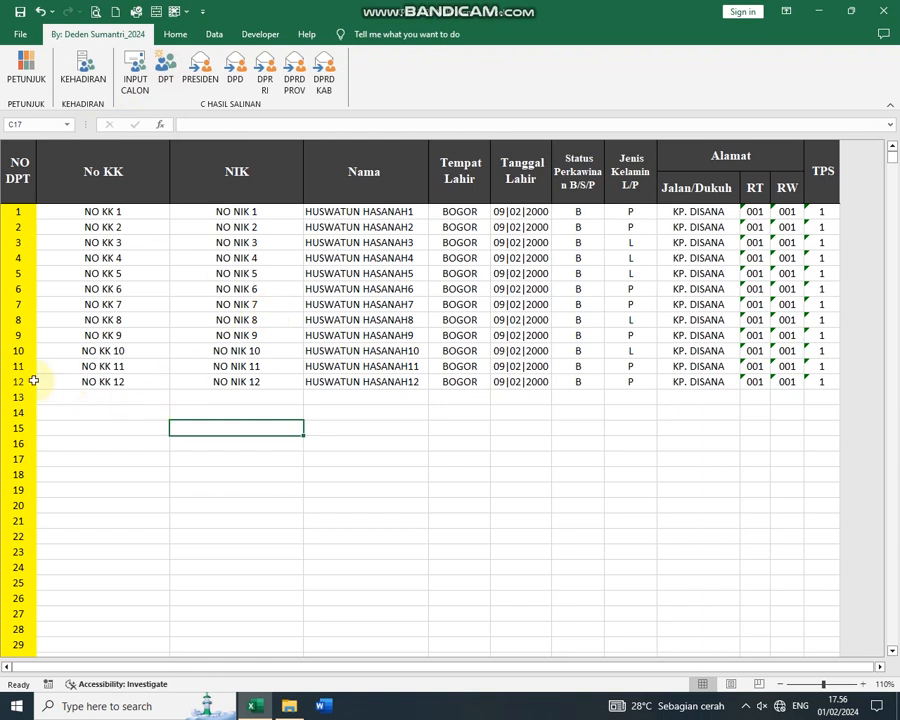
left_click(200, 68)
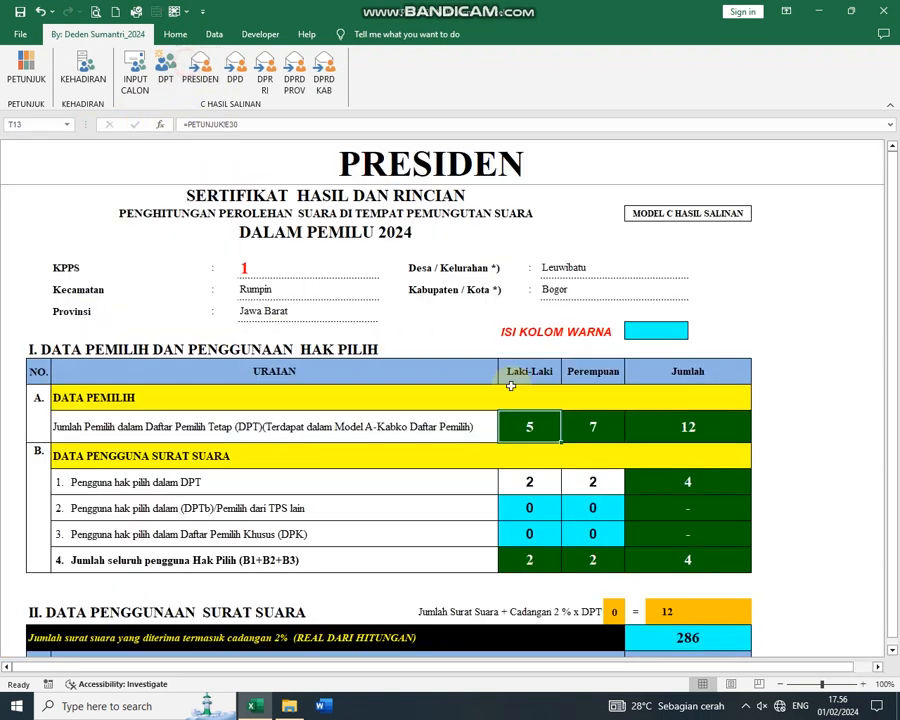
Examine the Pengguna hak pilih dalam DPT row and the coloured input cells for DPTb voters on the PRESIDEN sheet
scroll(595, 520, "down", 1)
left_click_drag(235, 424, 566, 424)
left_click(462, 571)
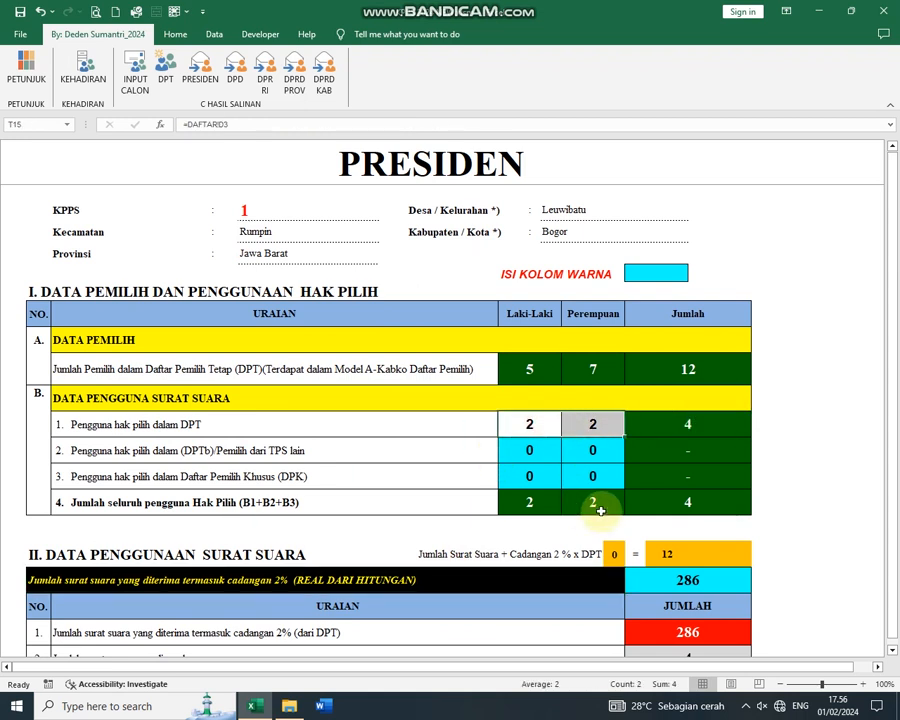
left_click(566, 424)
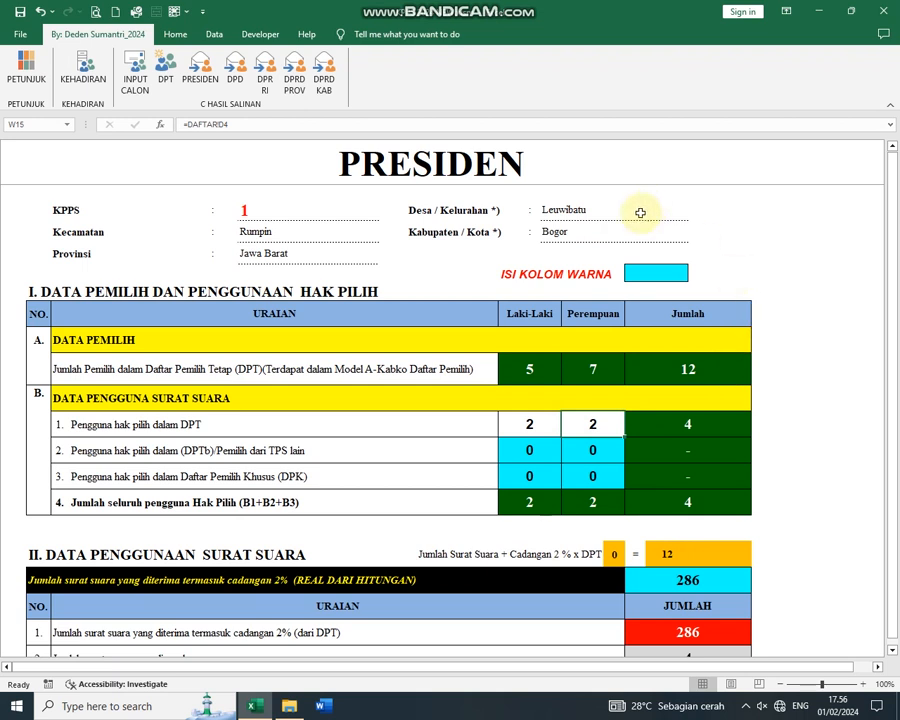
left_click(680, 275)
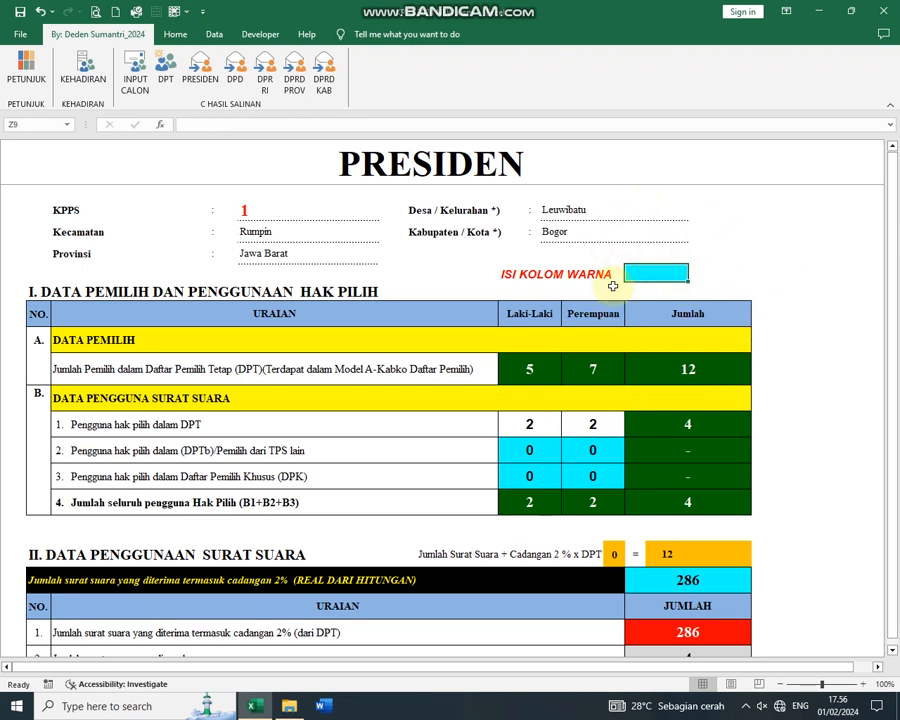
left_click(510, 452)
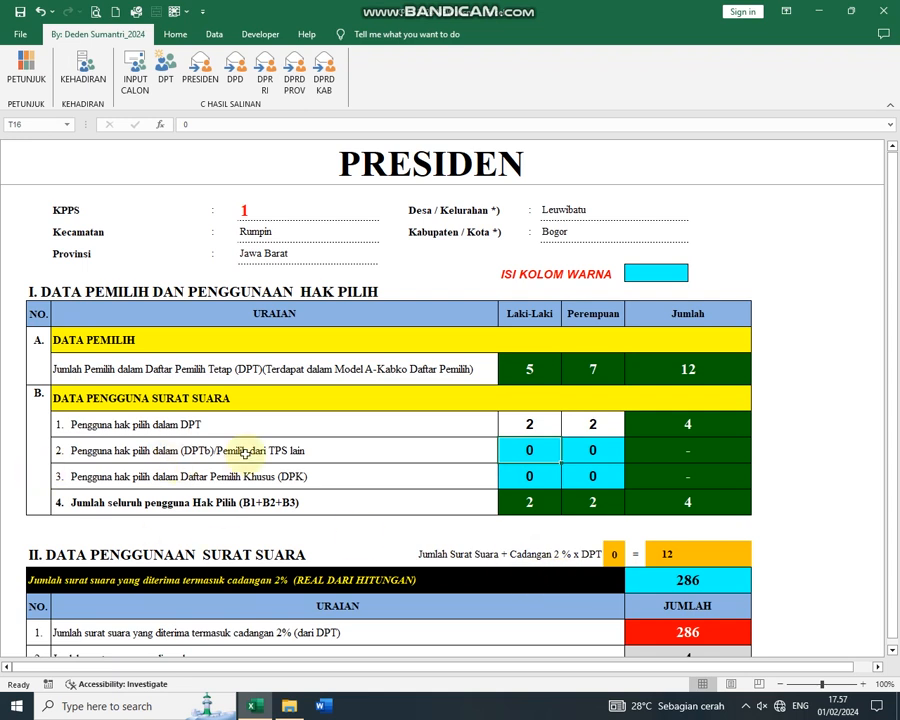
Examine the Laki-Laki and Perempuan input cells for DPTb and DPK voters on the PRESIDEN sheet
left_click_drag(527, 448, 570, 448)
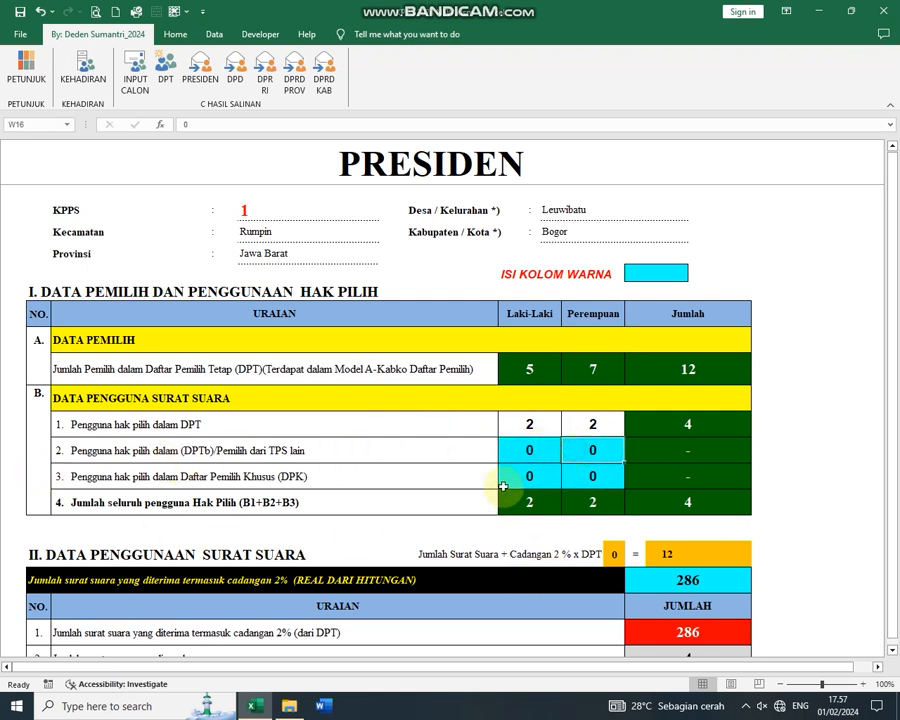
left_click_drag(524, 475, 592, 479)
left_click_drag(525, 450, 599, 467)
left_click(487, 553)
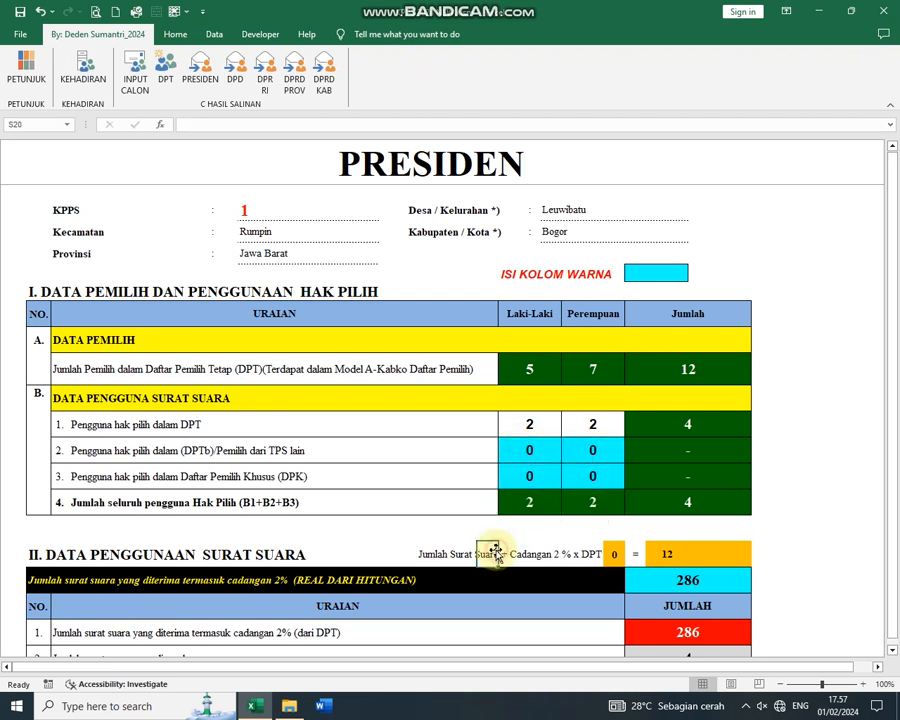
Clear the count of ballots received including the 2% reserve (REAL DARI HITUNGAN) under DATA PENGGUNAAN SURAT SUARA
scroll(530, 530, "down", 2)
left_click(692, 466)
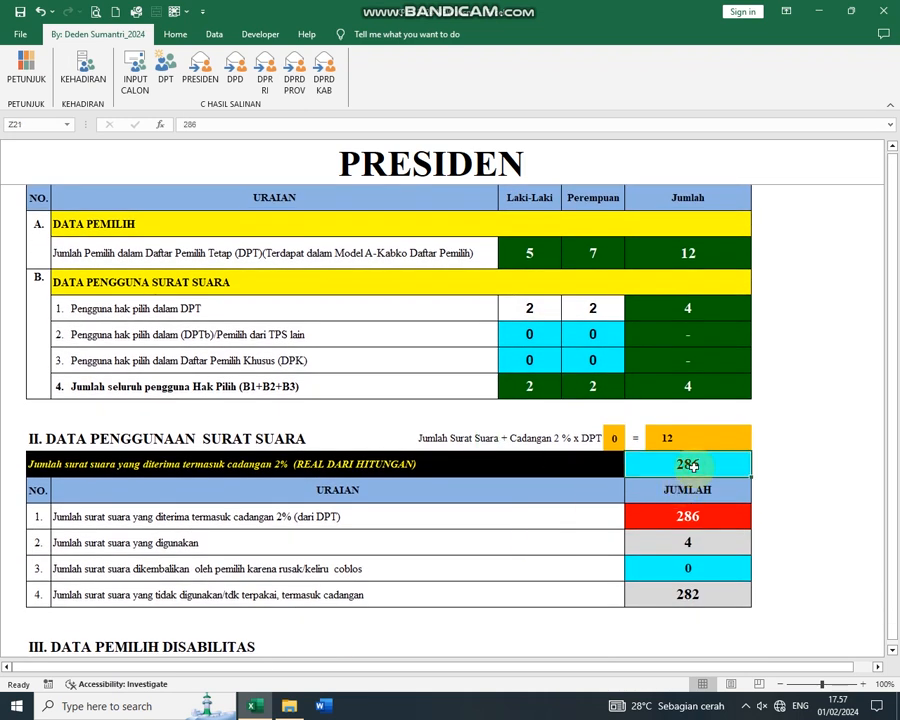
left_click(810, 389)
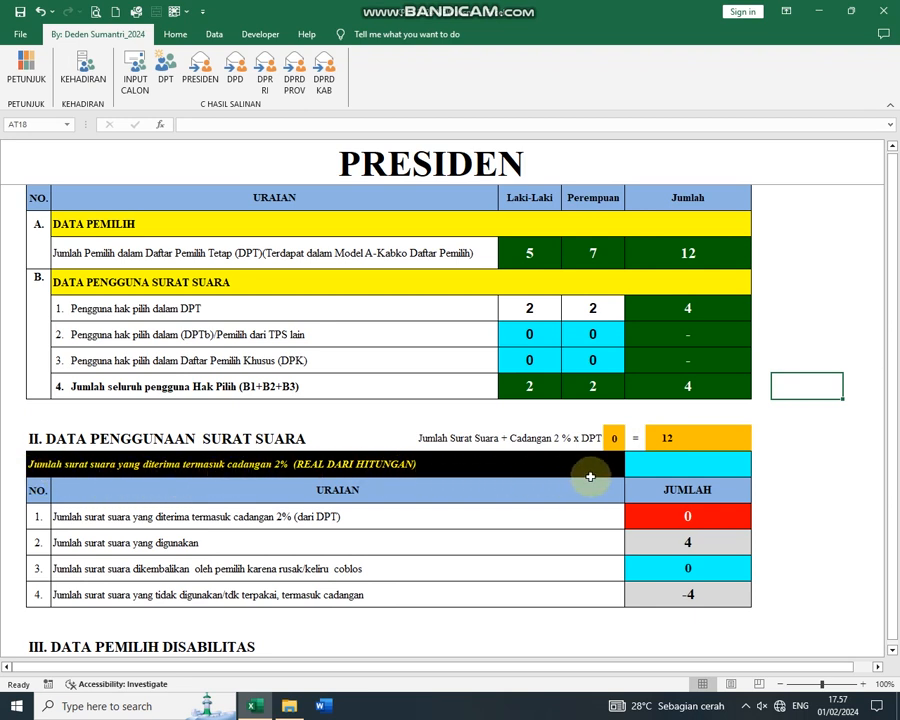
left_click(659, 463)
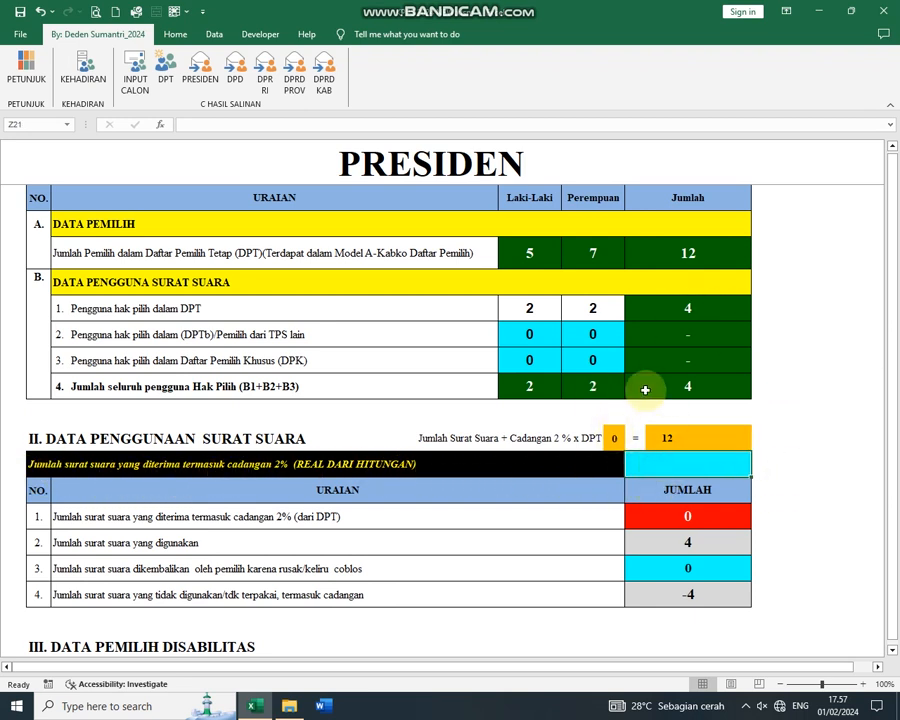
Check the calculated Jumlah Surat Suara + Cadangan 2 % x DPT figure against the DPT voter counts
scroll(660, 432, "up", 1)
scroll(660, 432, "up", 2)
left_click(667, 497)
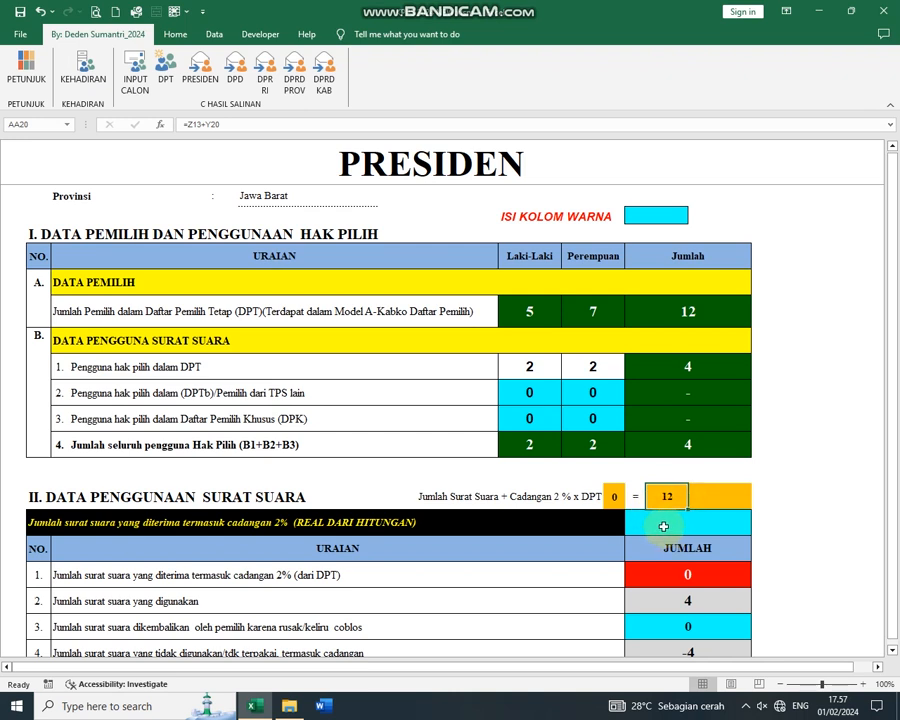
left_click(530, 311)
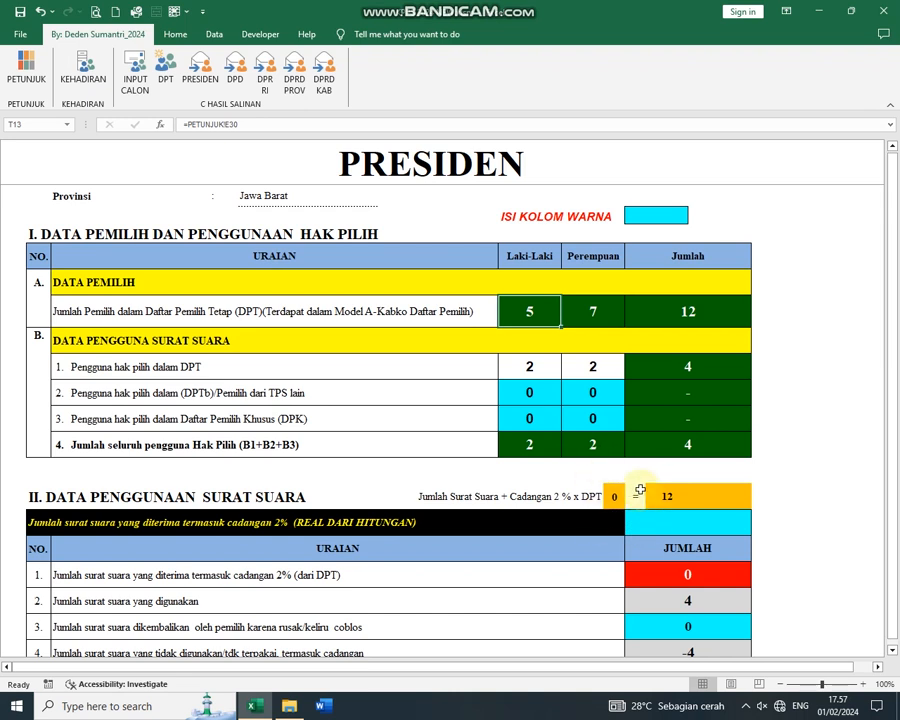
left_click(673, 497)
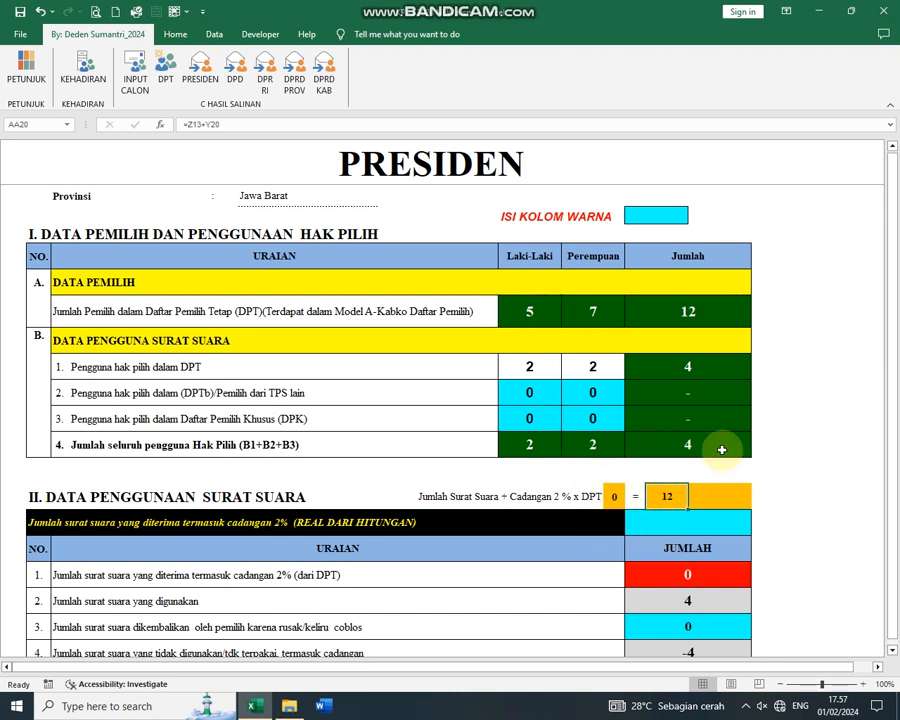
left_click(806, 446)
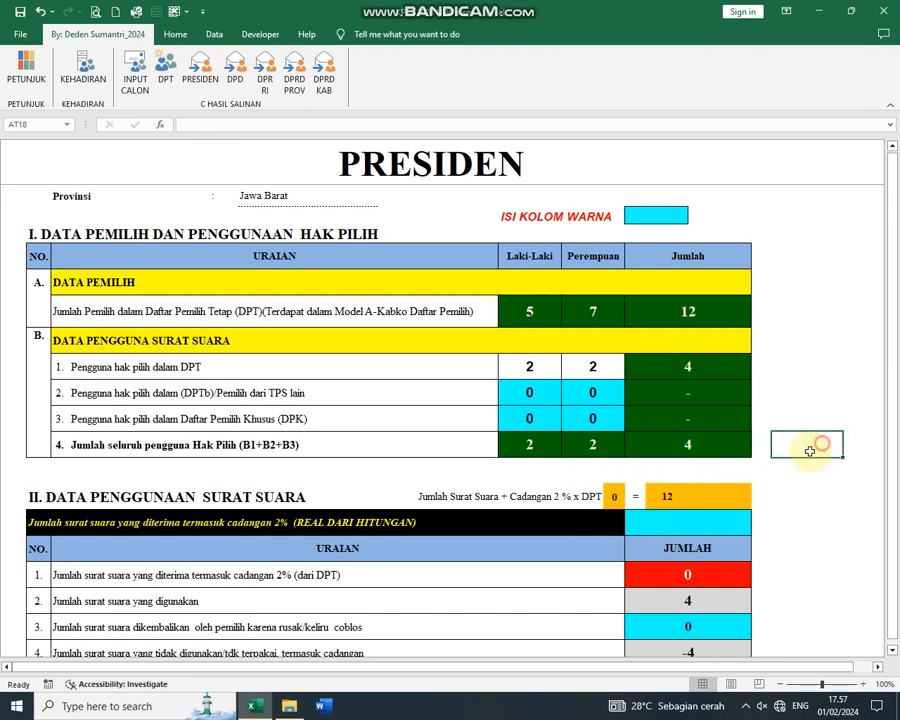
Set the count of ballots received including the 2% reserve (REAL DARI HITUNGAN) to 12
left_click(662, 532)
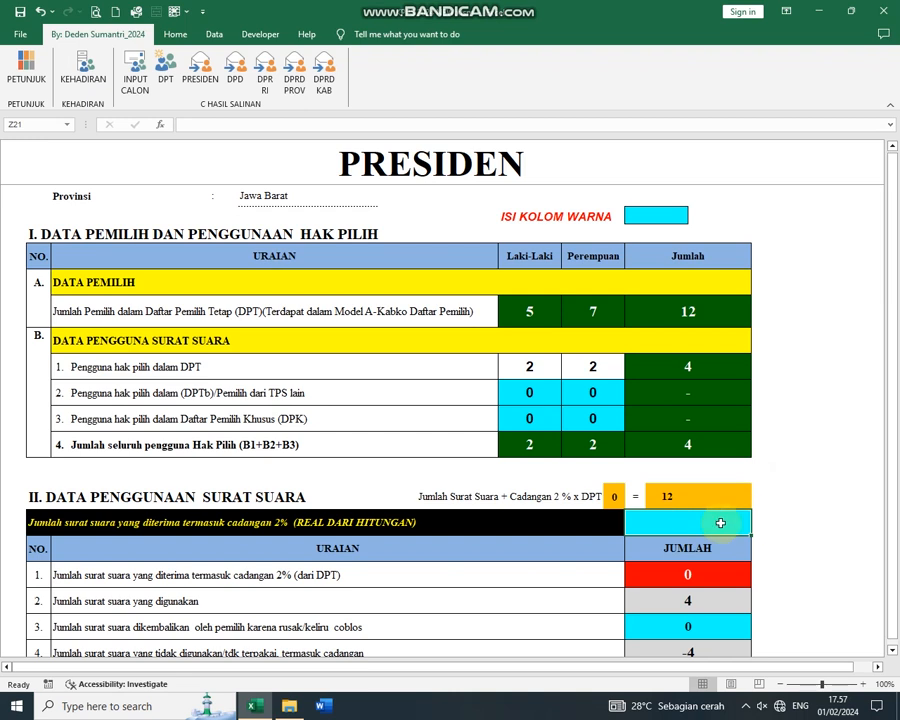
type("12")
key("Return")
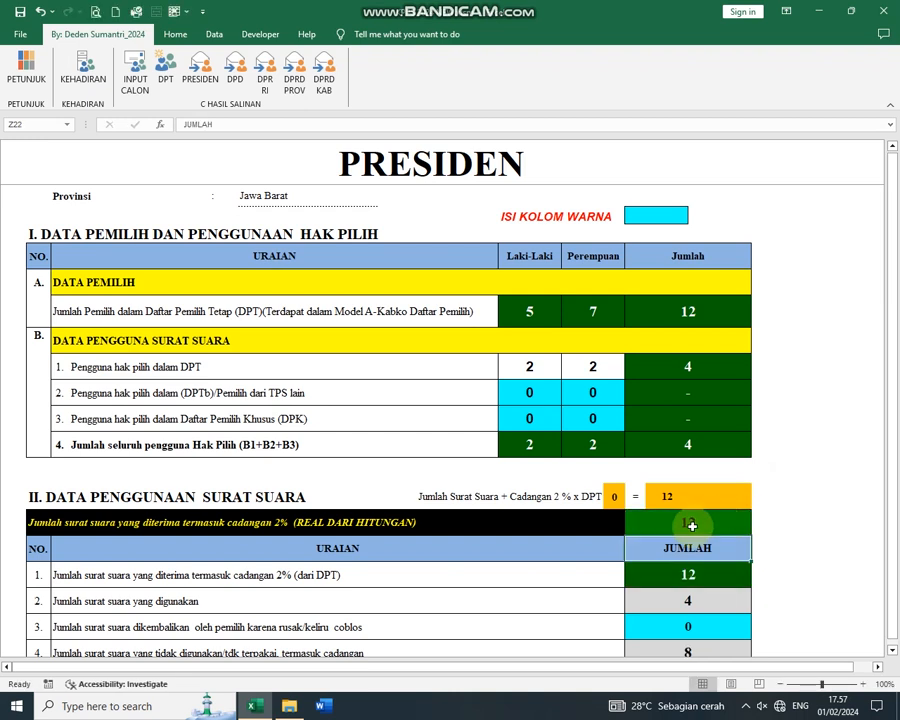
Examine the returned or damaged ballots row and the unused ballots row on the PRESIDEN sheet
scroll(703, 547, "down", 1)
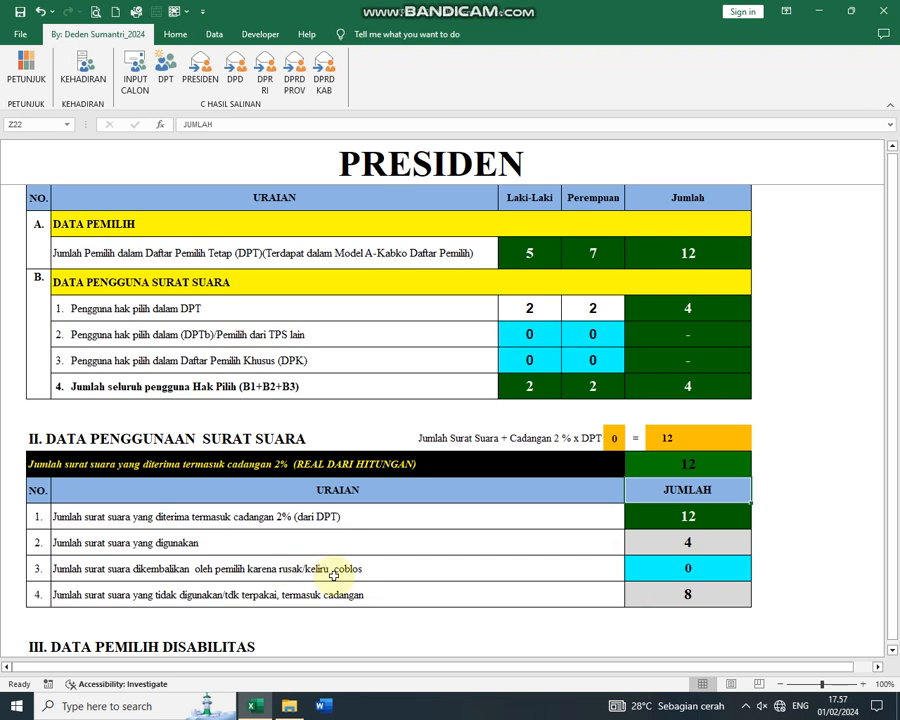
left_click(689, 572)
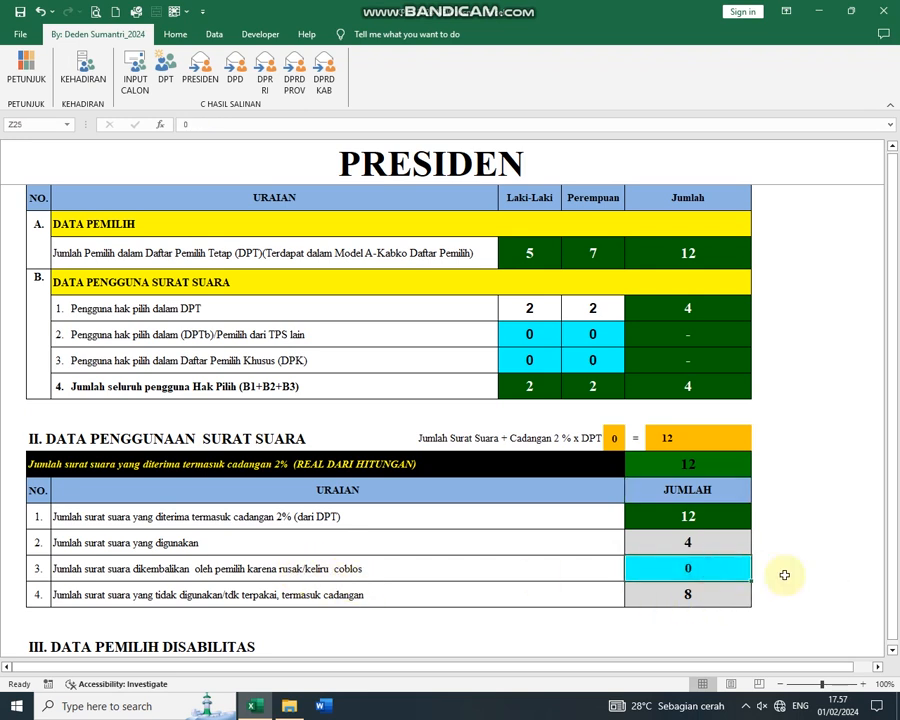
scroll(783, 572, "down", 1)
scroll(784, 575, "down", 3)
scroll(746, 478, "up", 2)
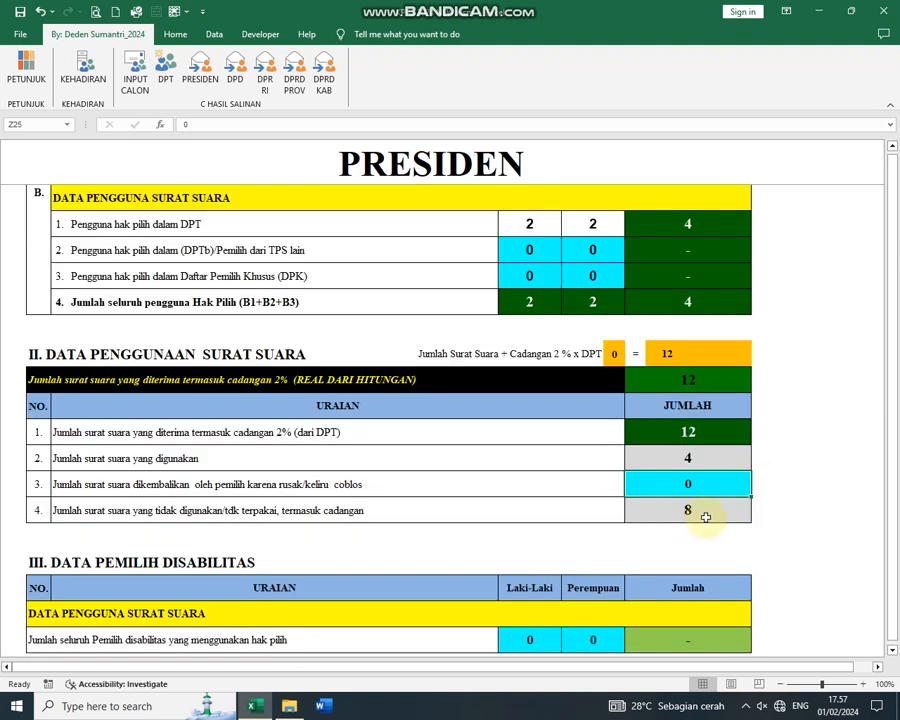
left_click(687, 507)
scroll(687, 508, "down", 2)
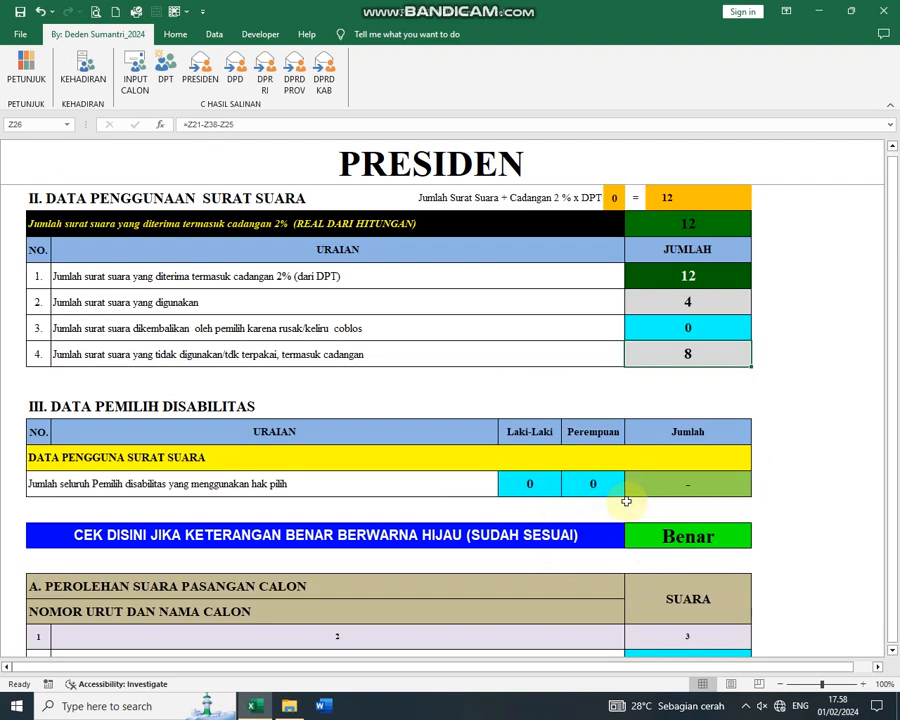
Check the candidate vote cells, the invalid votes and the combined vote total against the voter and ballot data
scroll(690, 502, "down", 4)
scroll(700, 504, "up", 2)
left_click_drag(694, 512, 695, 553)
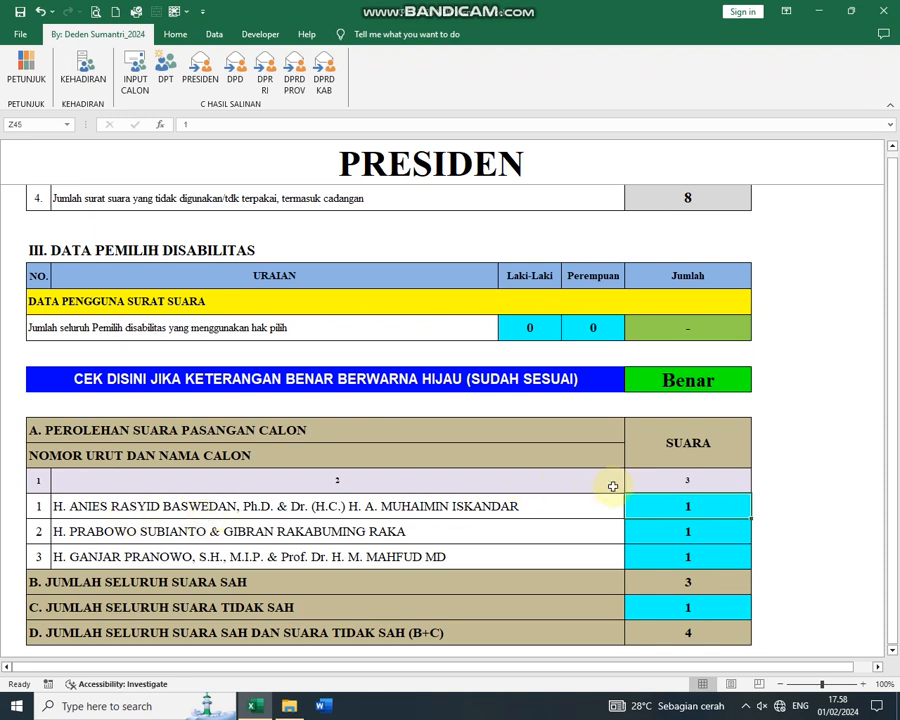
left_click(680, 607)
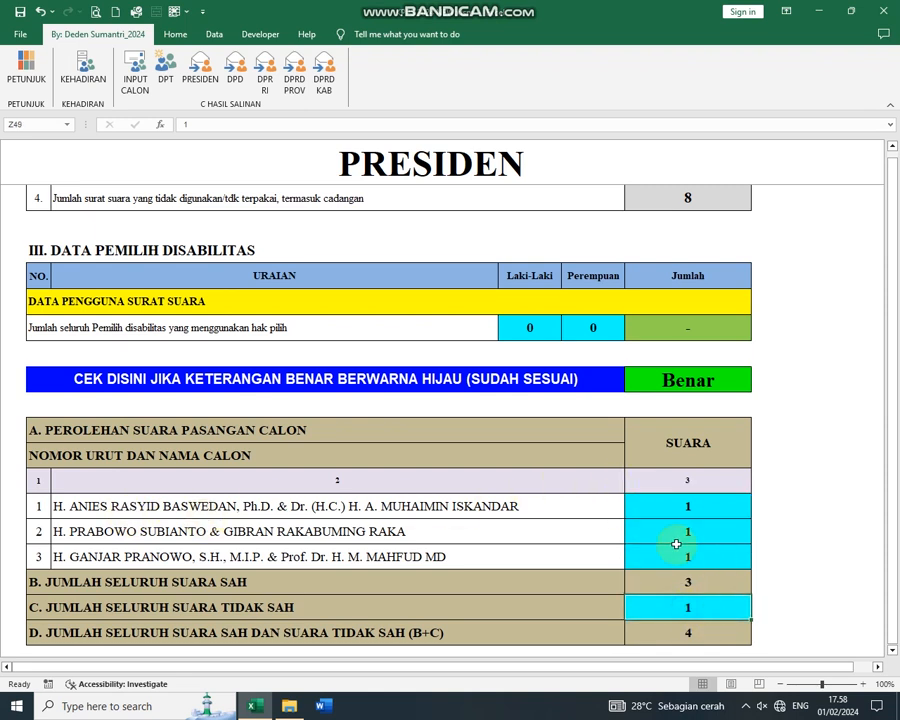
scroll(674, 540, "down", 1)
scroll(660, 552, "up", 1)
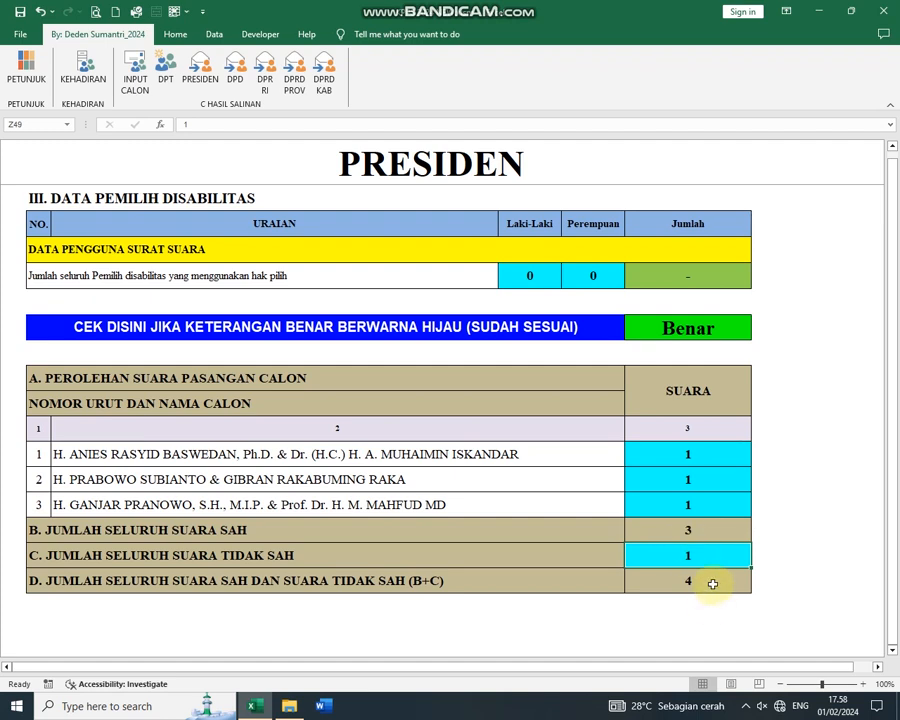
scroll(710, 580, "up", 6)
scroll(708, 578, "down", 4)
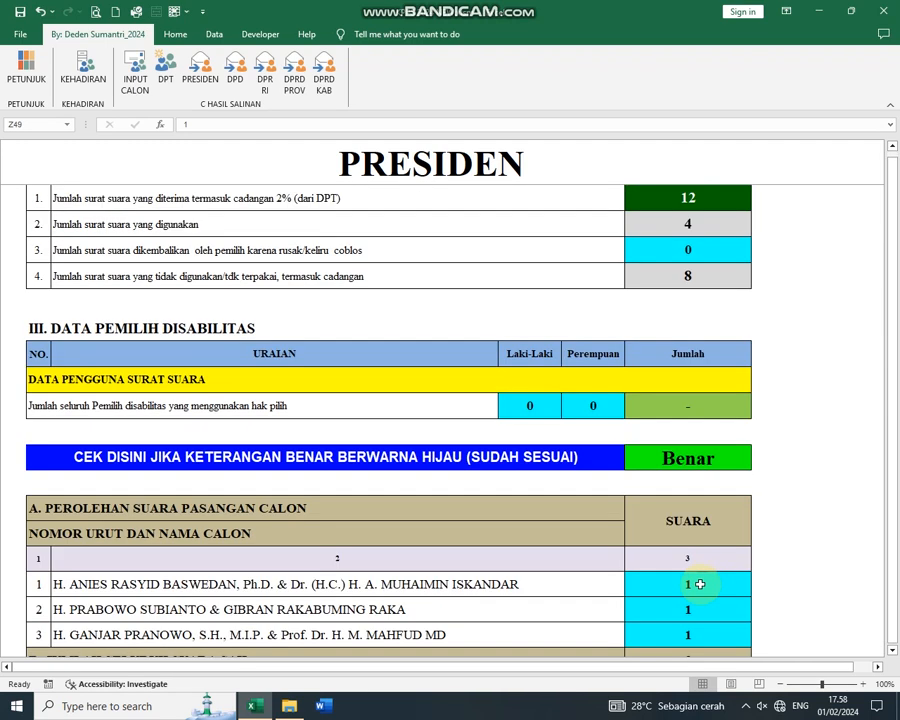
scroll(700, 584, "down", 2)
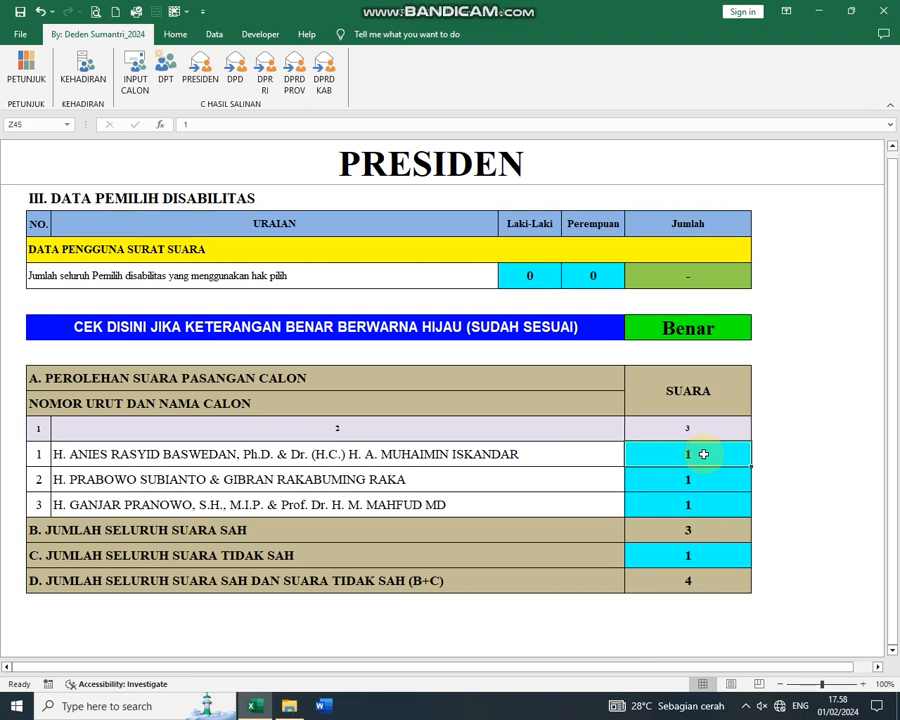
Clear the votes of all three presidential candidate pairs and check the effect on the ballot usage figures
left_click_drag(677, 453, 662, 500)
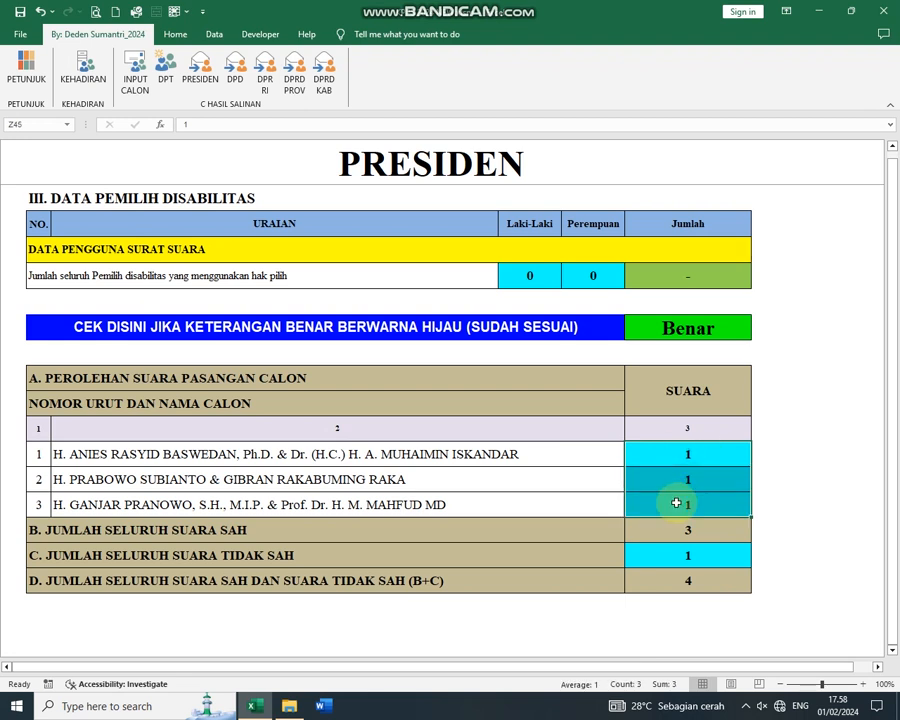
key("Delete")
scroll(744, 613, "up", 3)
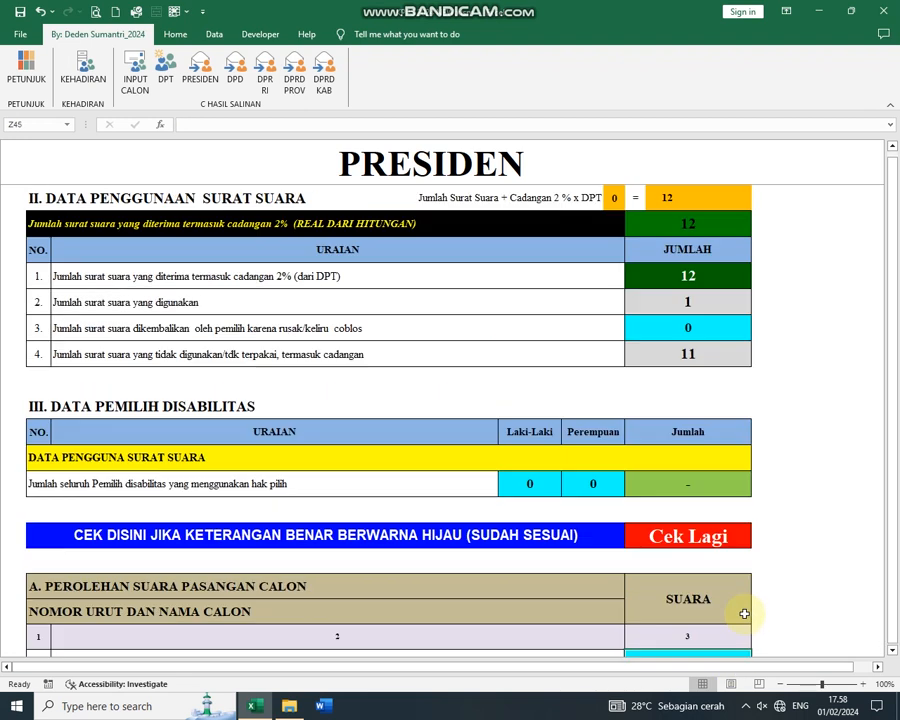
scroll(689, 573, "up", 5)
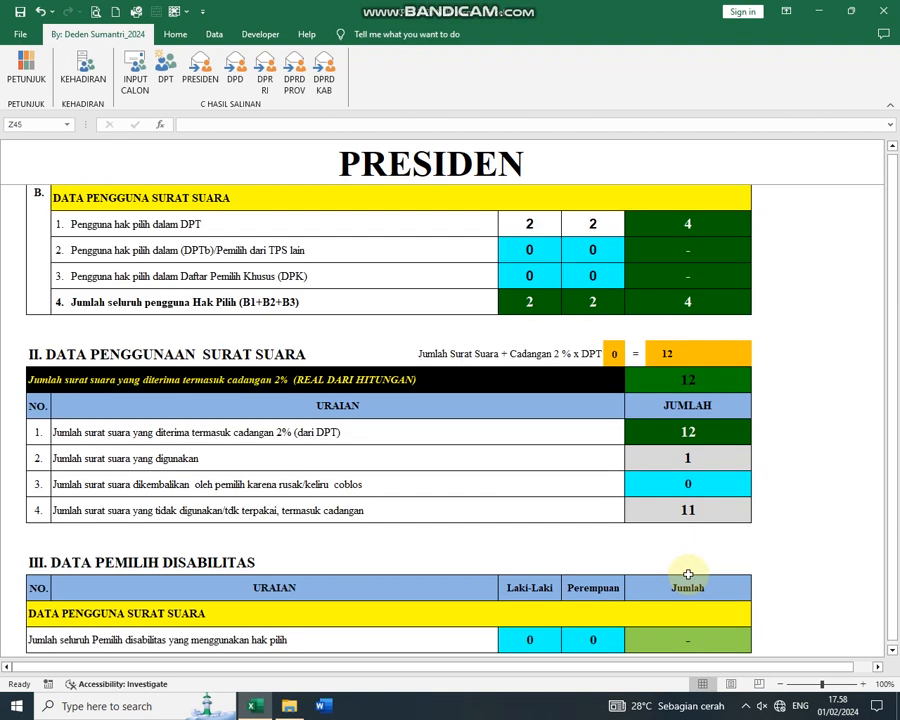
scroll(646, 501, "down", 9)
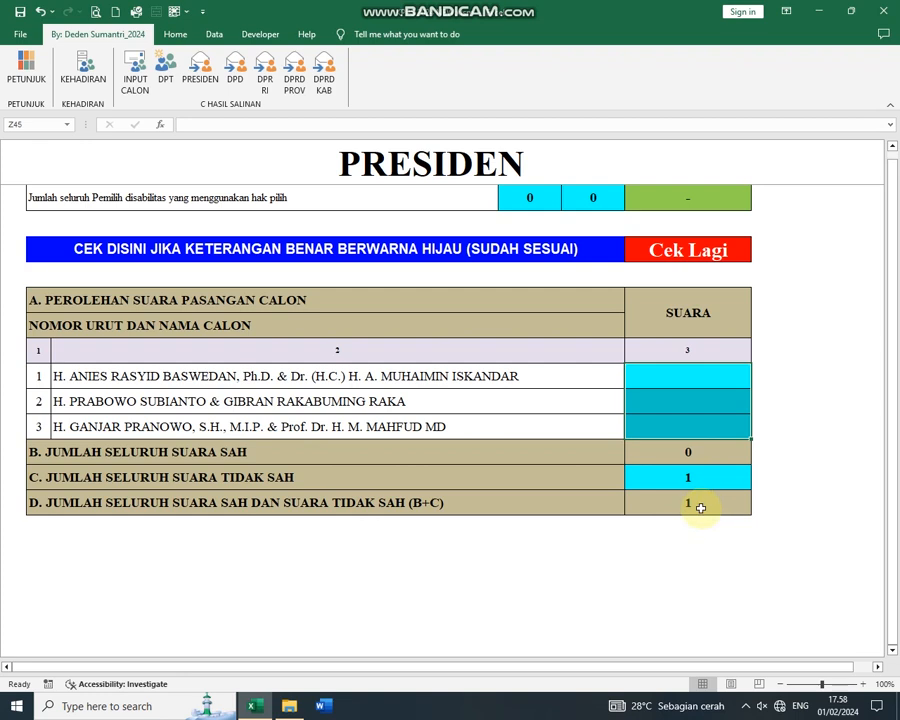
scroll(700, 508, "up", 5)
scroll(690, 526, "down", 4)
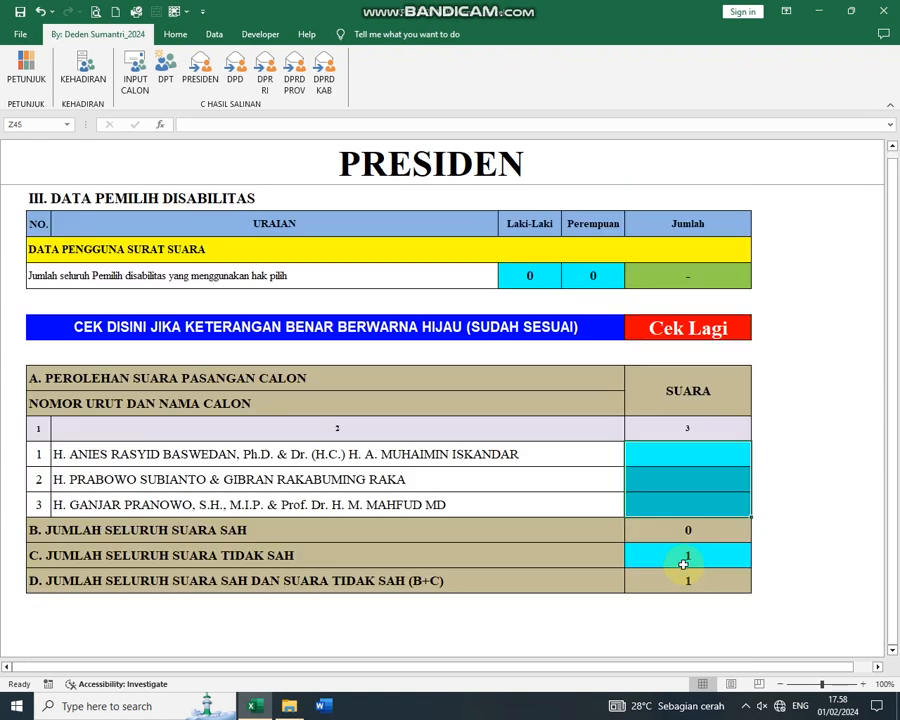
Enter 1 vote for each of the three presidential candidate pairs
left_click(703, 456)
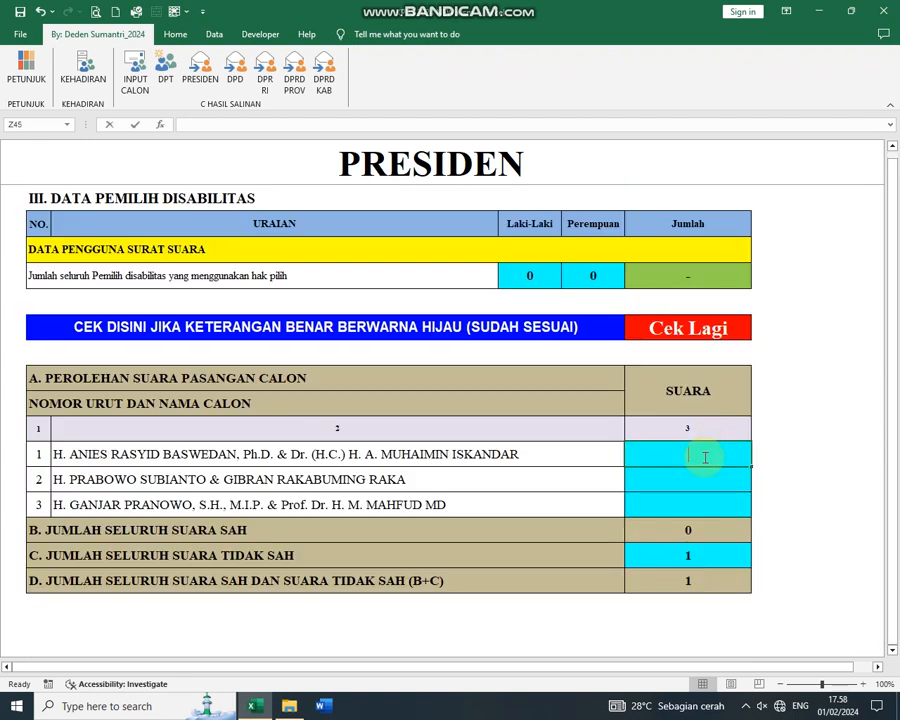
type("1")
key("Return")
type("1")
key("Return")
type("1")
key("Return")
Clear the vote of candidate pair number 1 and enter 1 again to test the CEK DISINI check
left_click(703, 456)
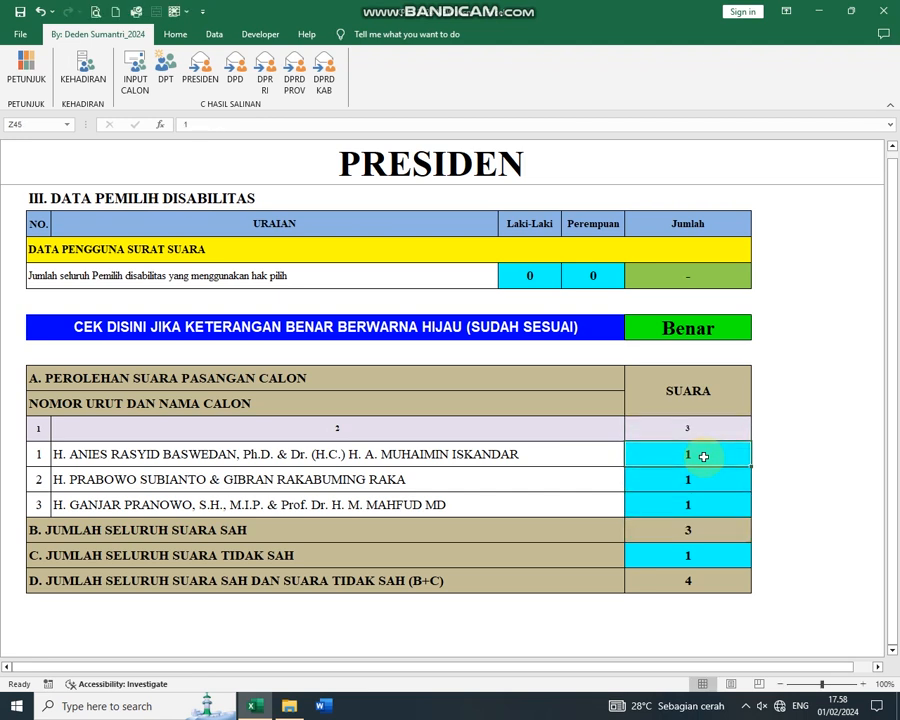
key("Delete")
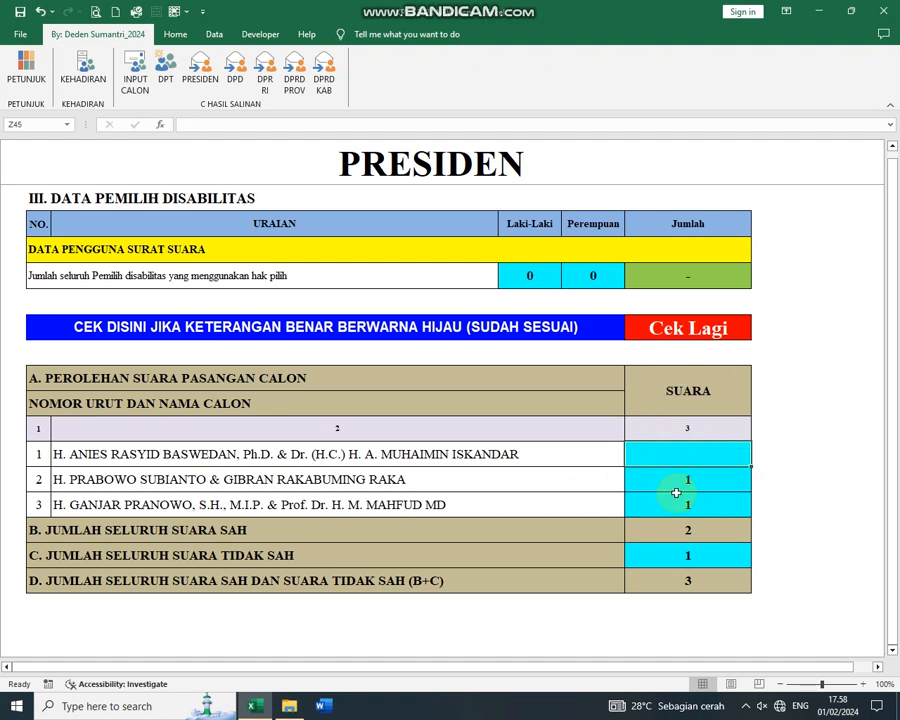
type("1")
key("Return")
key("Return")
key("Return")
key("Return")
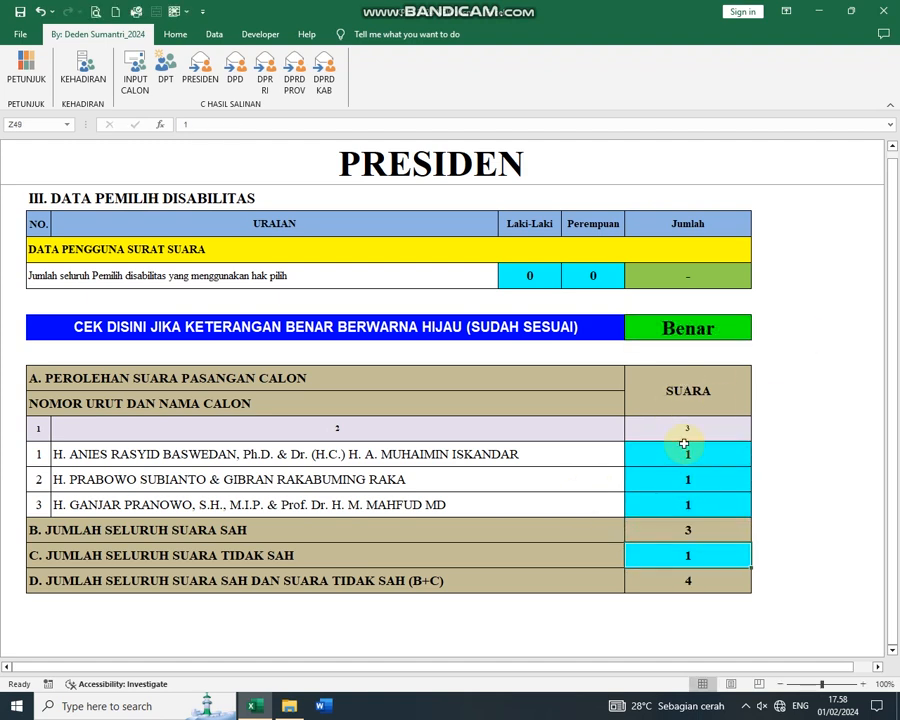
Open the DPD results certificate and examine its validity check and the candidates' vote cells
scroll(684, 443, "up", 4)
scroll(684, 443, "up", 5)
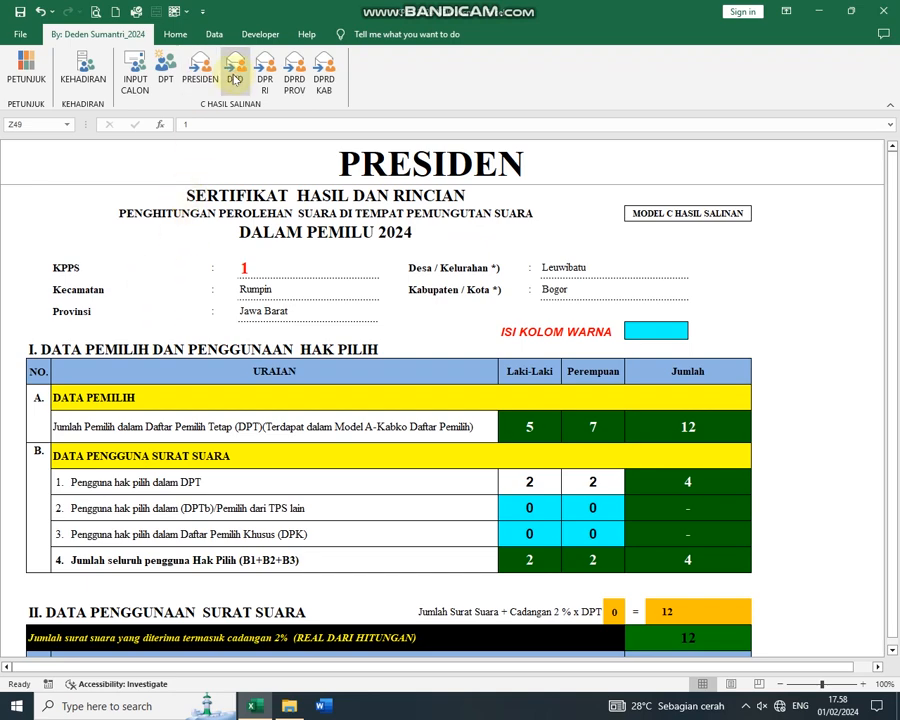
left_click(235, 68)
scroll(602, 530, "down", 10)
left_click(685, 453)
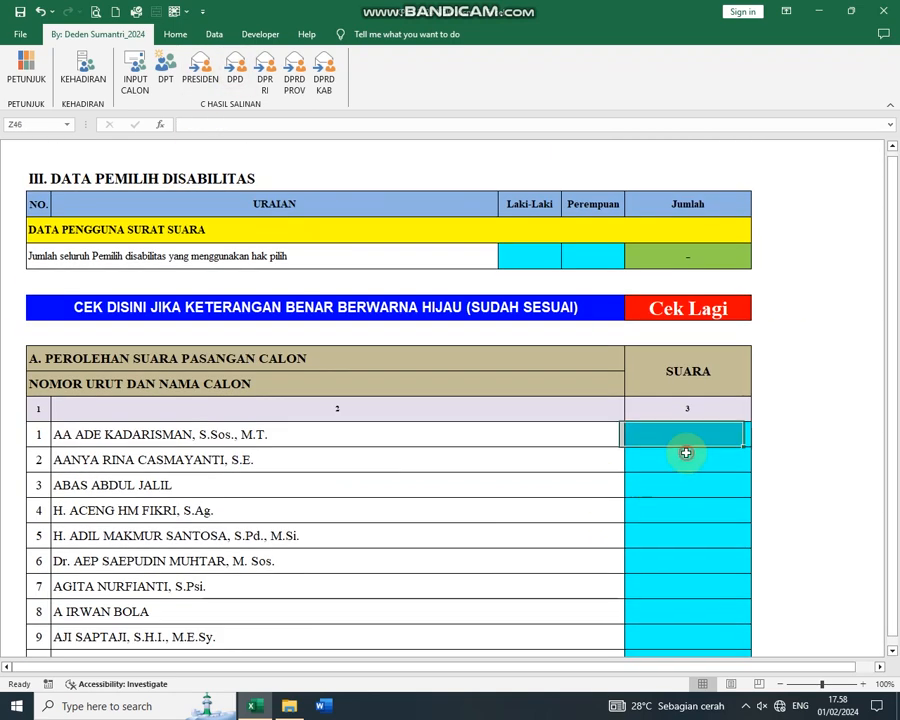
scroll(681, 498, "down", 1)
scroll(681, 498, "down", 8)
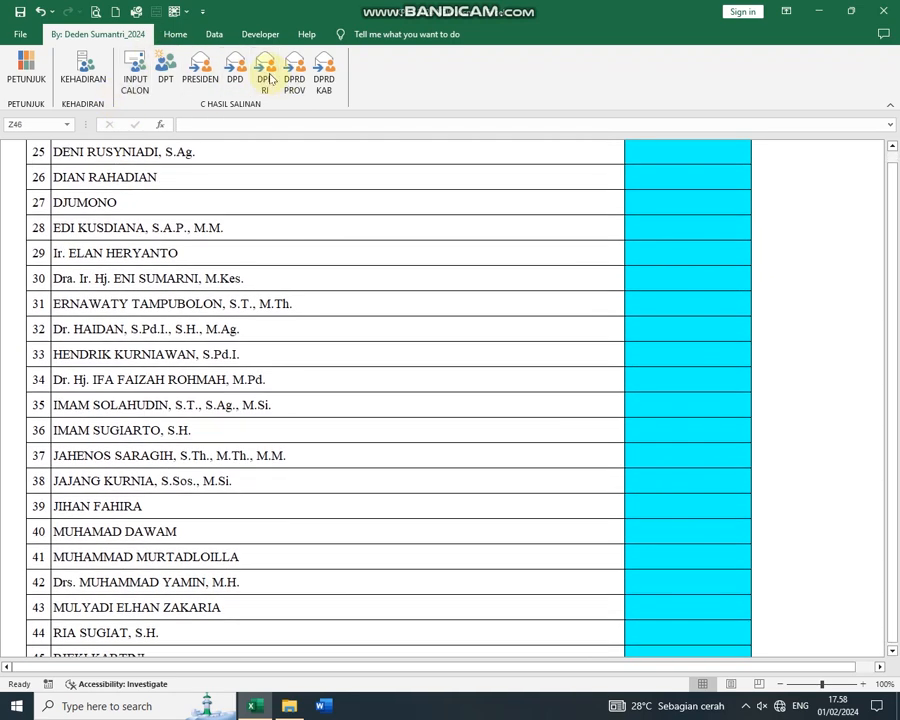
Open the DPR RI results certificate and examine the vote cells listed per party and candidate
left_click(265, 68)
scroll(644, 526, "down", 10)
scroll(644, 526, "up", 2)
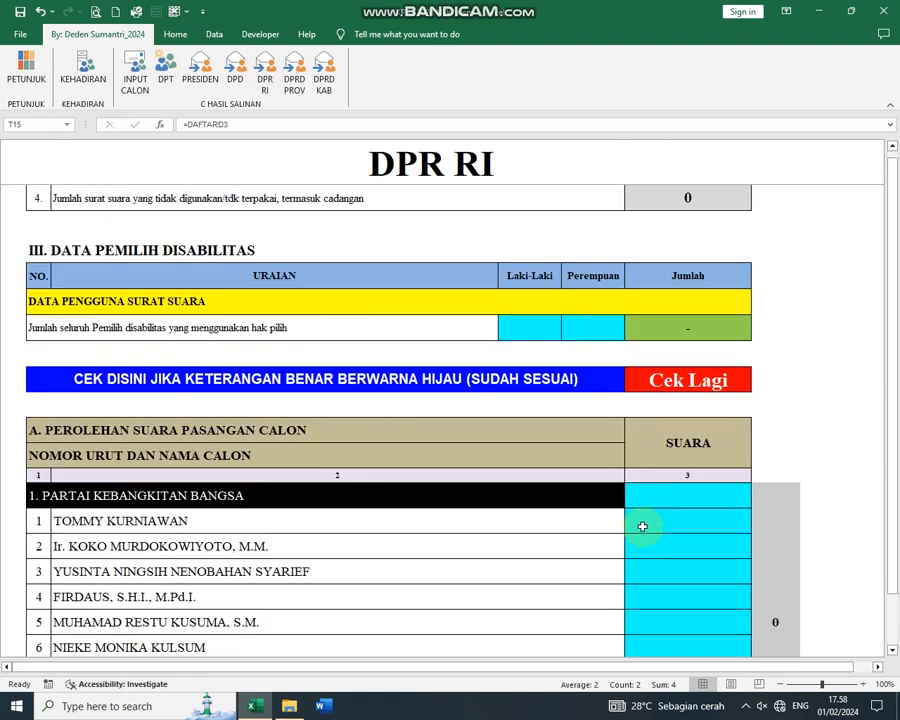
scroll(636, 524, "down", 2)
left_click_drag(667, 393, 672, 606)
scroll(665, 545, "down", 3)
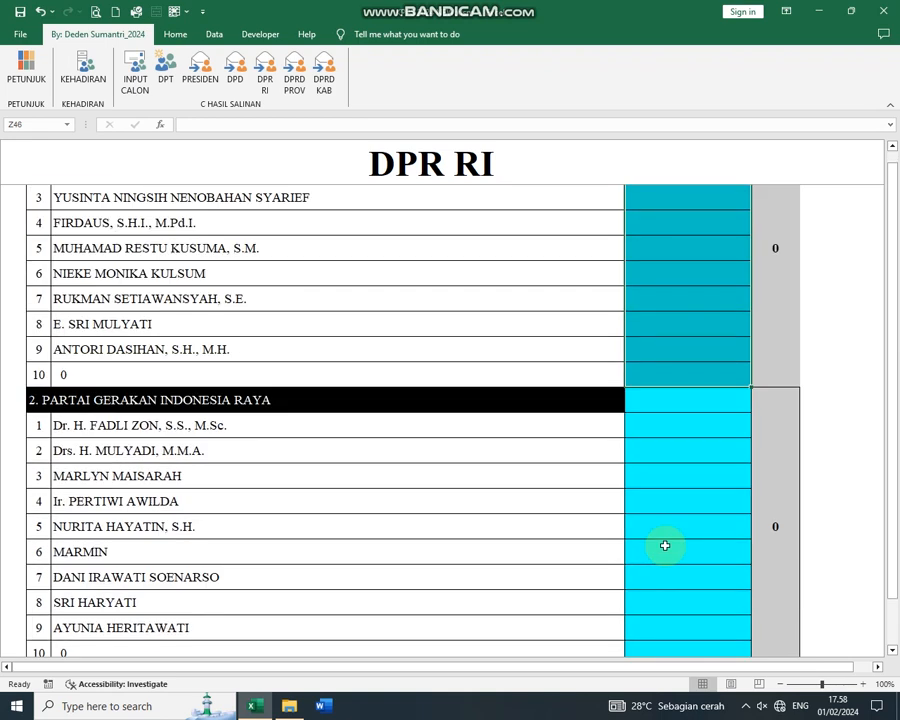
scroll(664, 545, "up", 3)
scroll(663, 546, "down", 15)
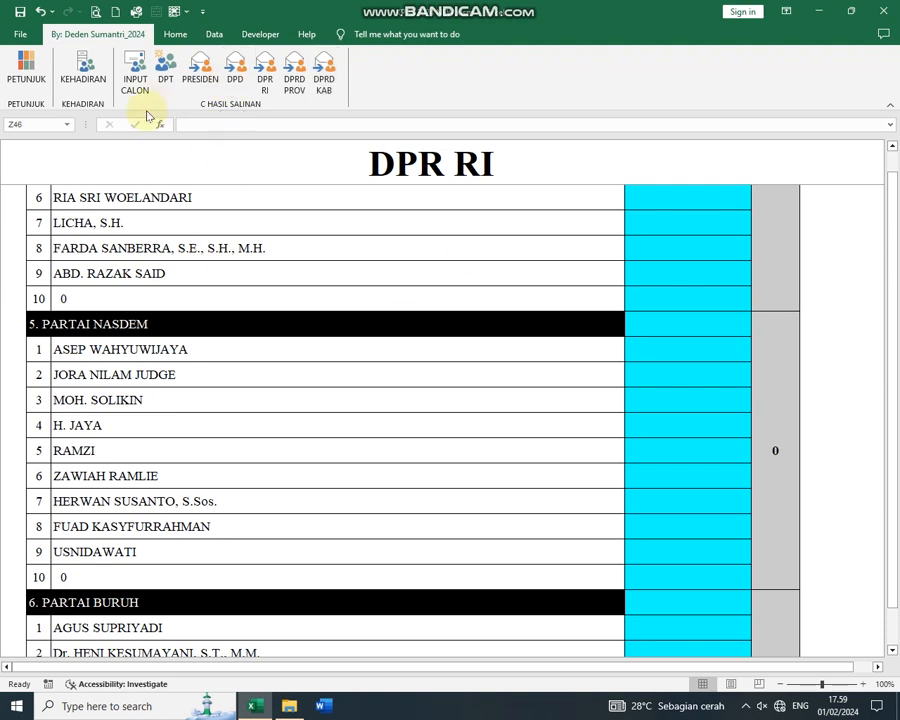
Open the candidate input sheet and examine the PRESIDEN, DPD and DPR RI candidate name lists
scroll(244, 433, "up", 20)
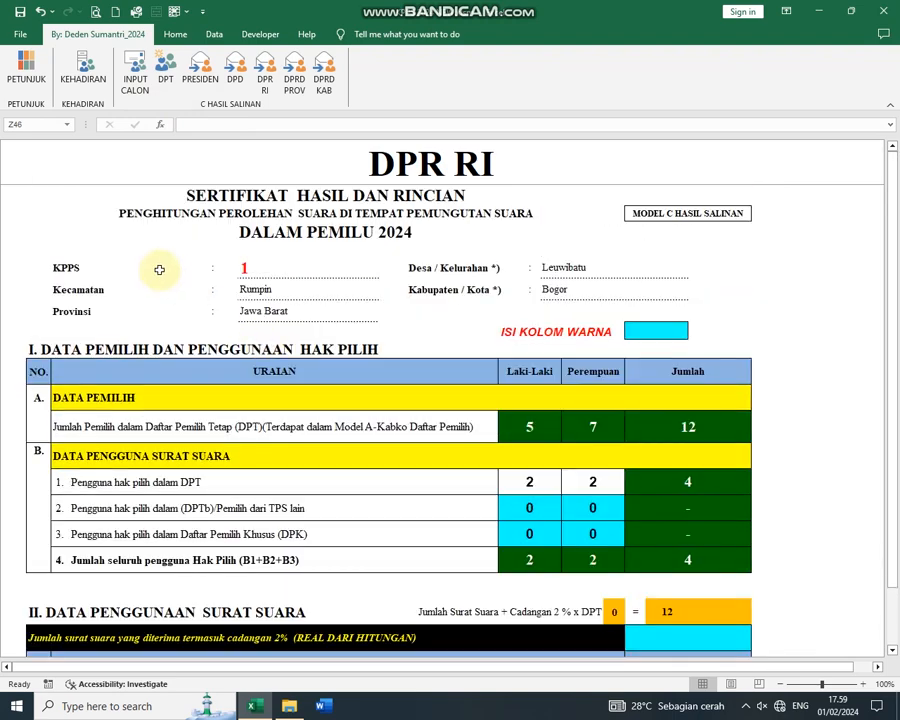
left_click(137, 77)
left_click(364, 424)
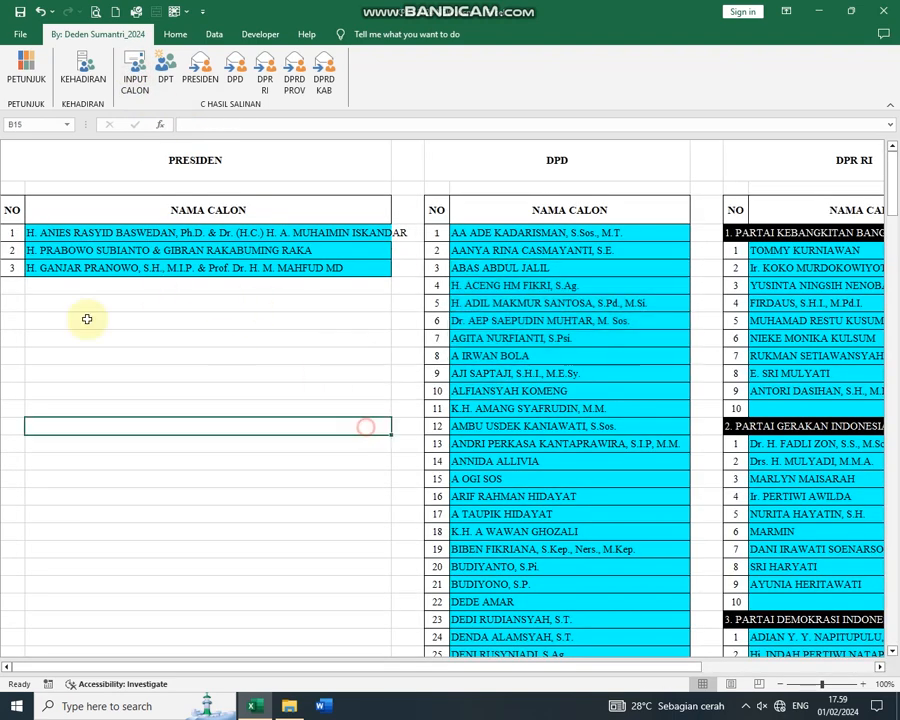
scroll(598, 580, "down", 7)
scroll(400, 430, "up", 6)
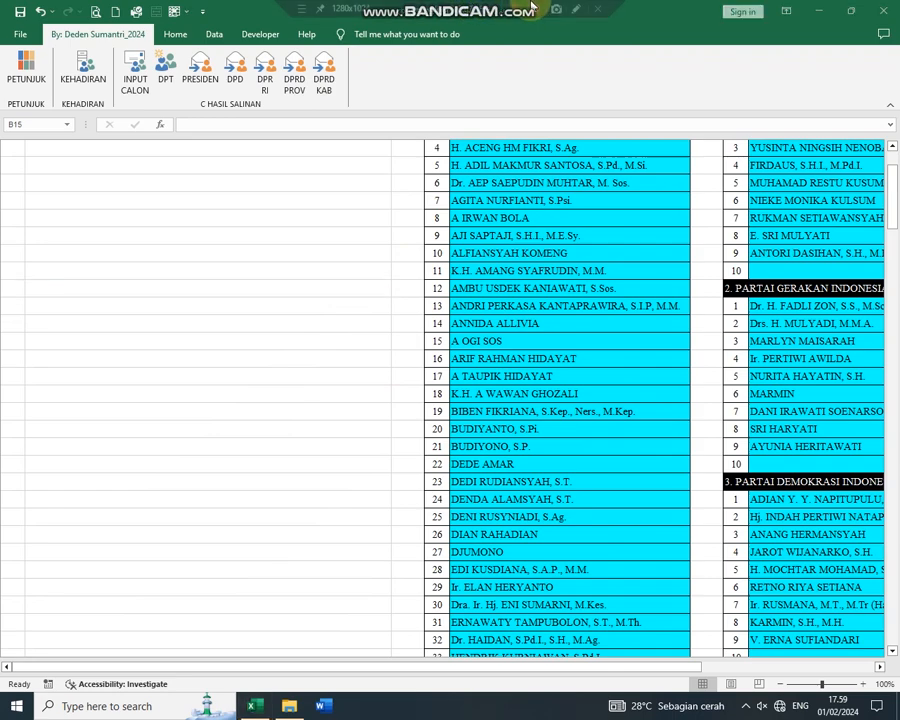
left_click(560, 8)
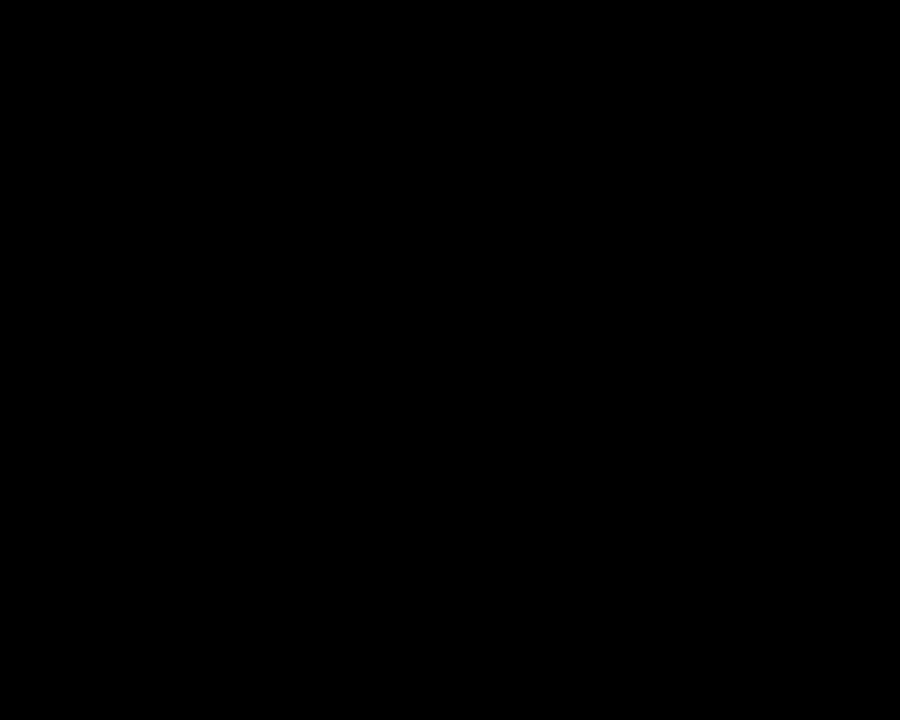